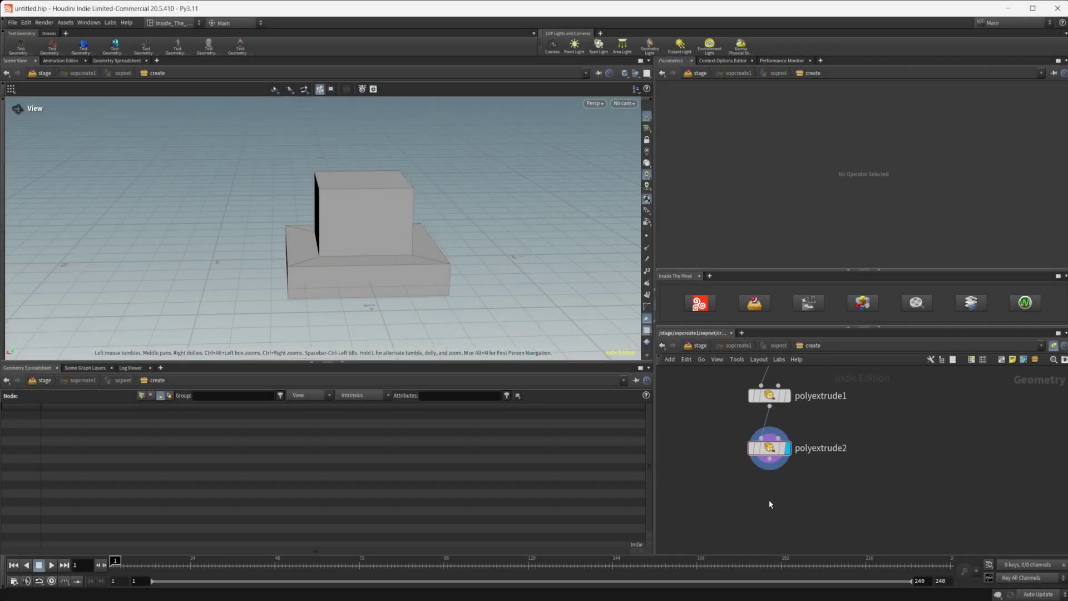
Add a PolySplit node after polyextrude2 and set its path type to Edge Loop.
scroll(770, 503, down, 1)
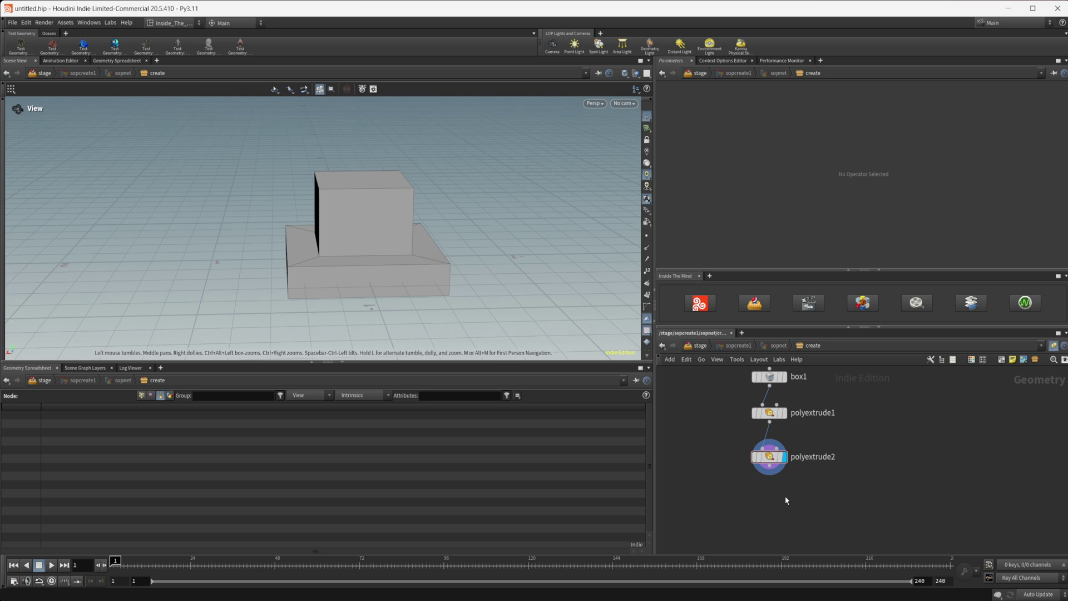
middle_drag(773, 497, 752, 497)
drag(379, 261, 339, 278)
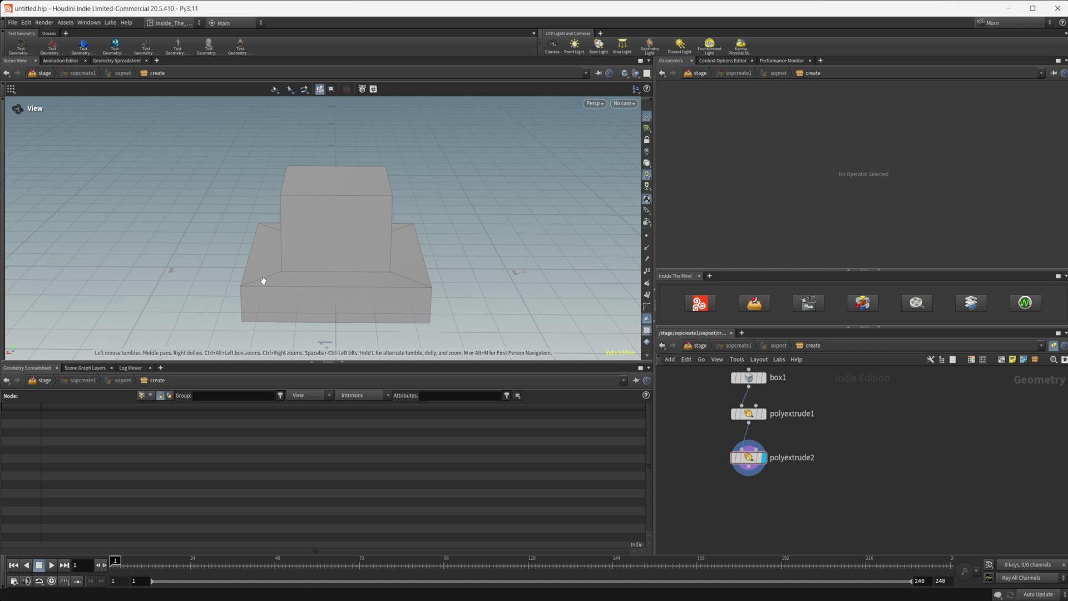
key(Tab)
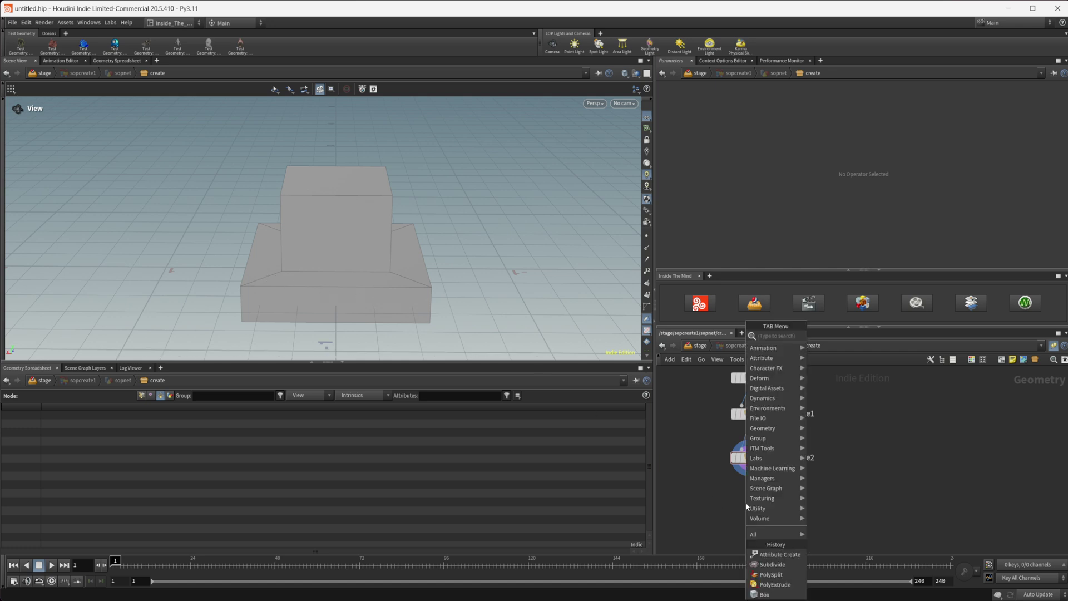
text(polysp)
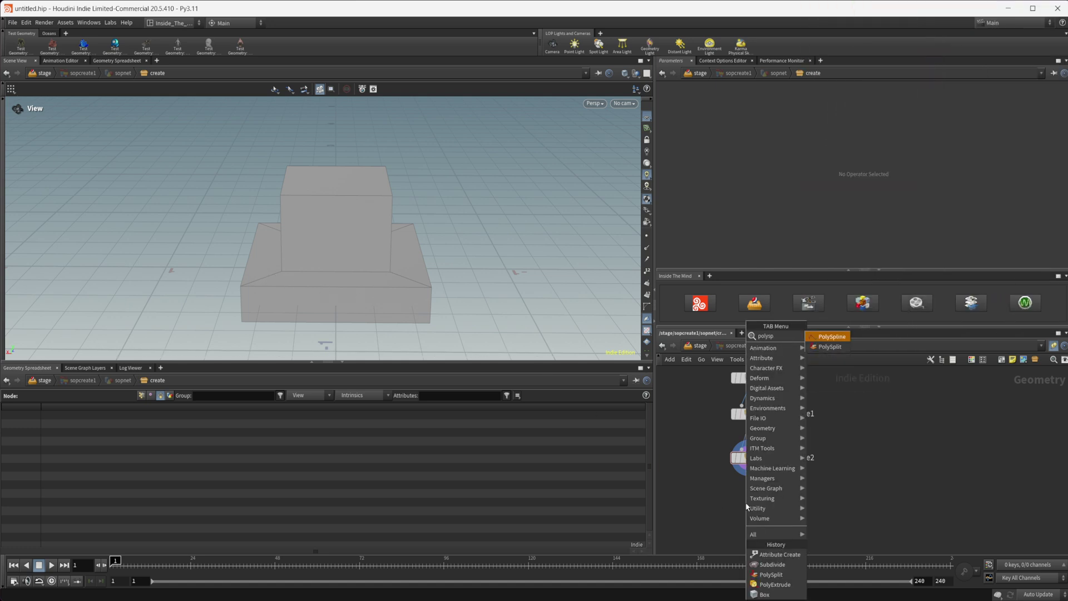
key(Down)
key(Return)
click(747, 494)
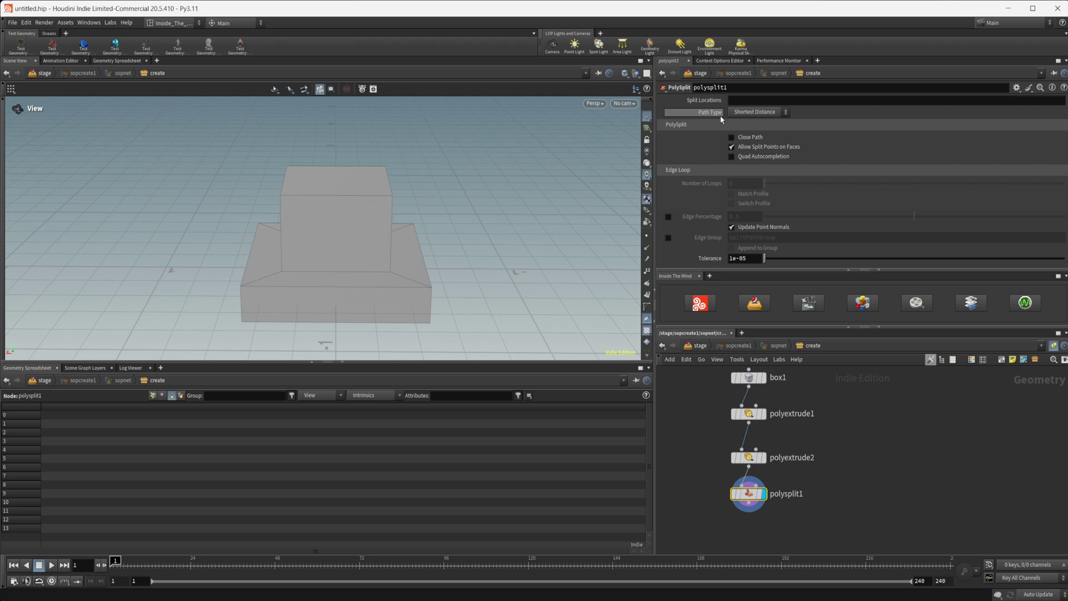
click(755, 112)
click(748, 122)
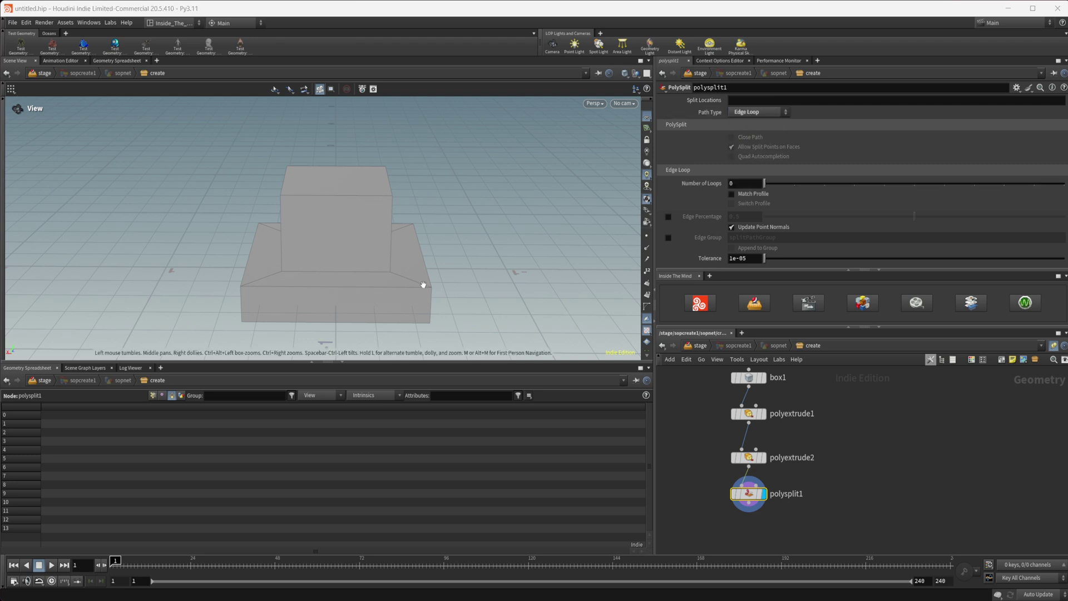
Insert an edge loop on the brim's upper face close to the base of the upper block, at about 0.127 along the edge.
key(Return)
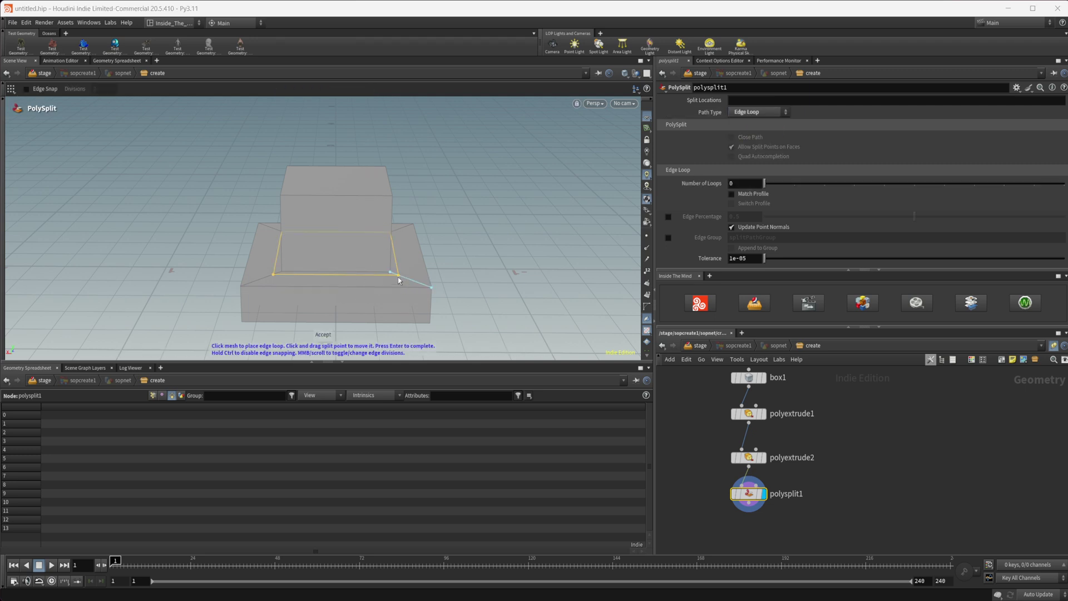
alt+right_drag(394, 276, 394, 276)
scroll(394, 277, up, 3)
key(Return)
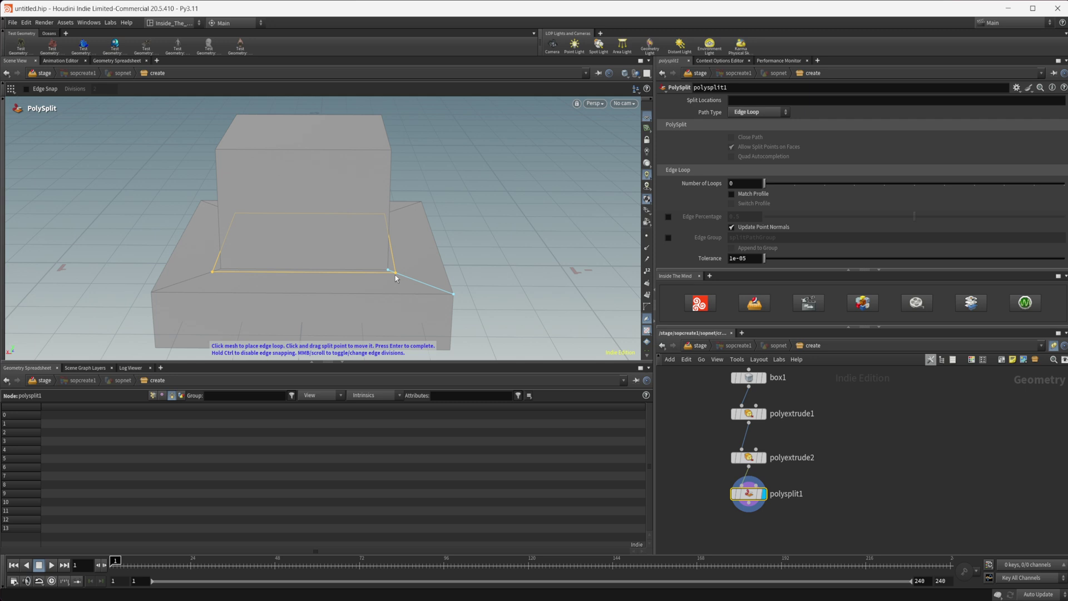
click(395, 274)
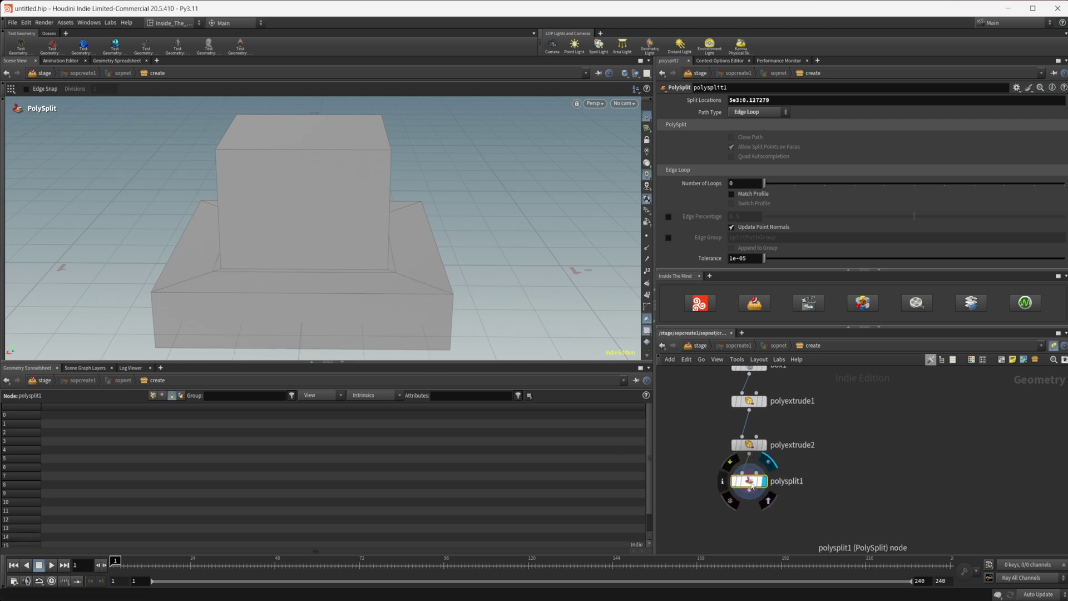
Duplicate polysplit1 below it, clear its split locations, and place another edge loop around the upper block just above its base, at about 0.969.
alt+drag(748, 480, 752, 522)
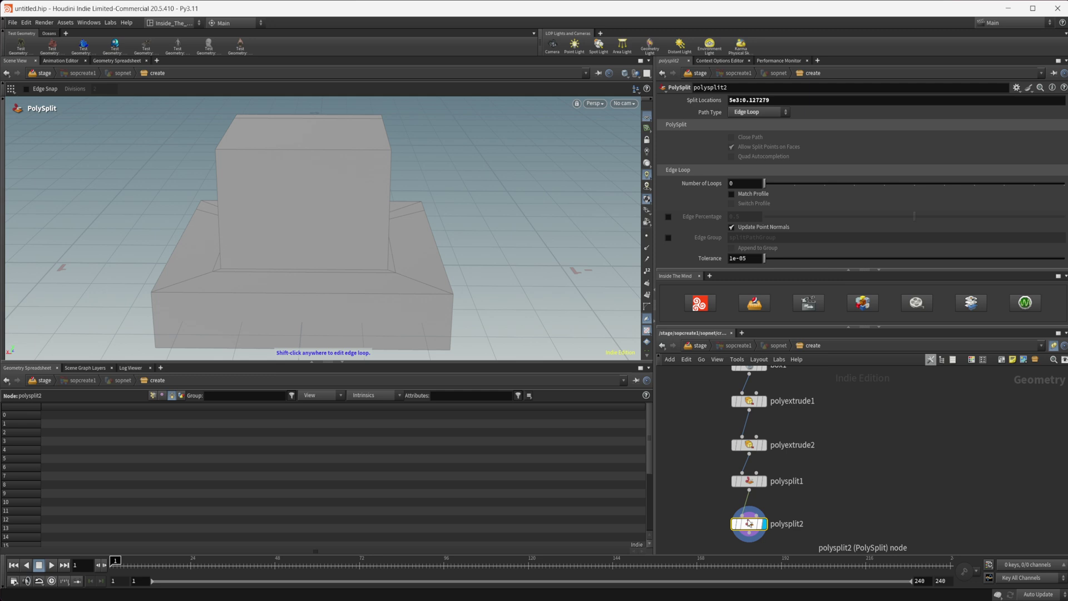
double_click(748, 100)
key(BackSpace)
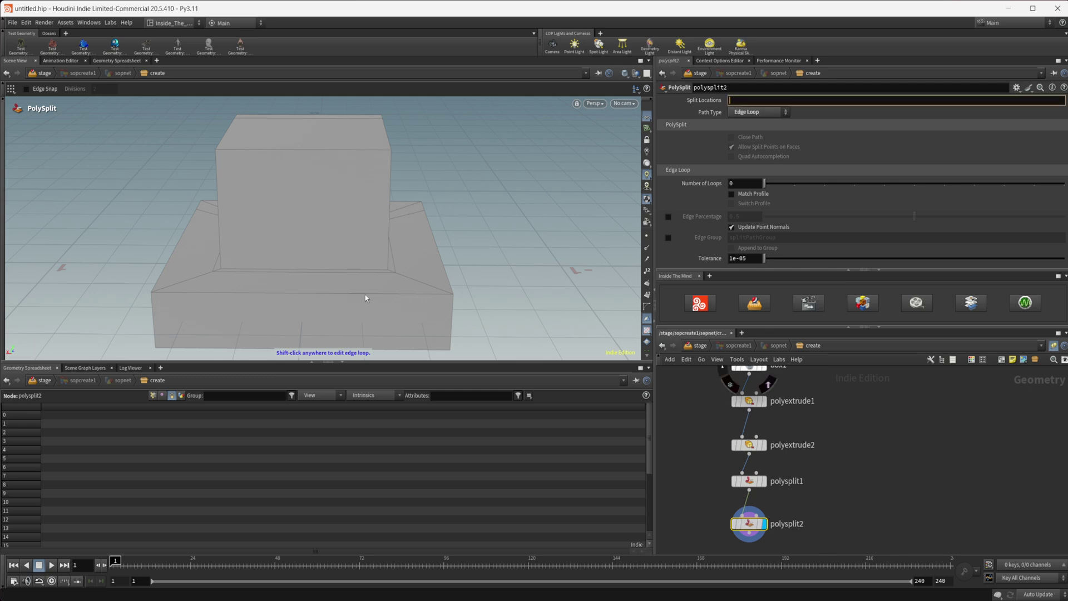
click(390, 267)
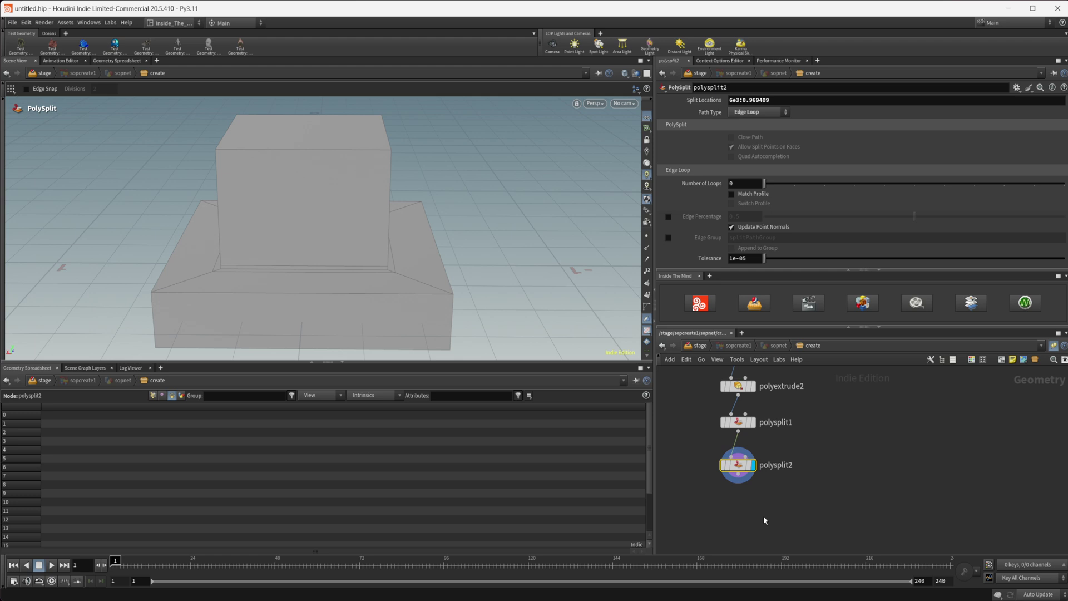
Add a Subdivide node after polysplit2 with a depth of 3.
key(Tab)
text(su)
key(Return)
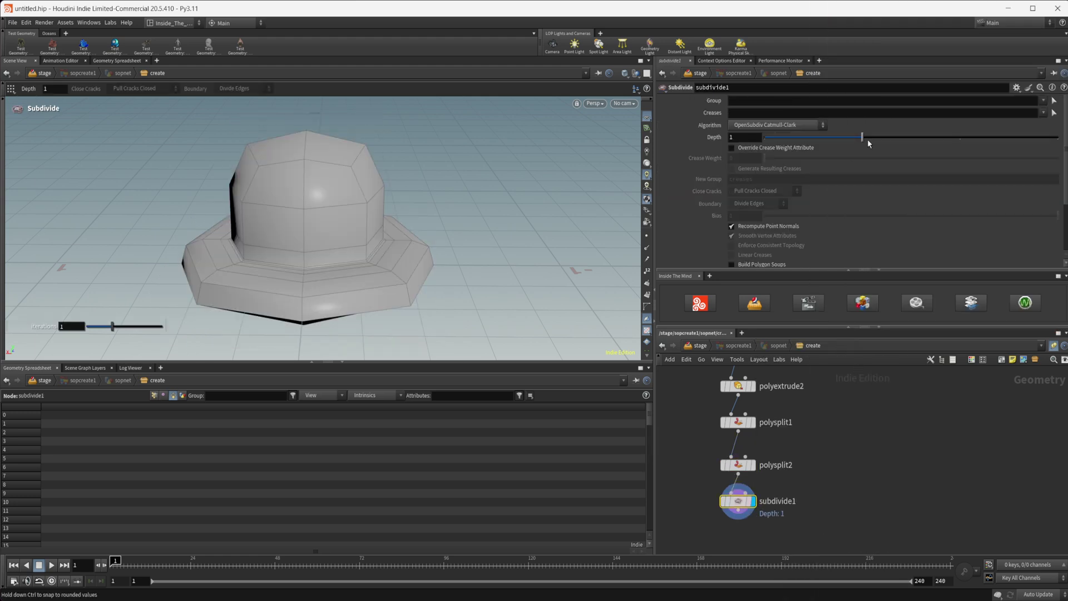
drag(909, 138, 1015, 145)
Examine the subdivided hat up close, especially the transition where the crown meets the brim.
alt+drag(289, 242, 185, 248)
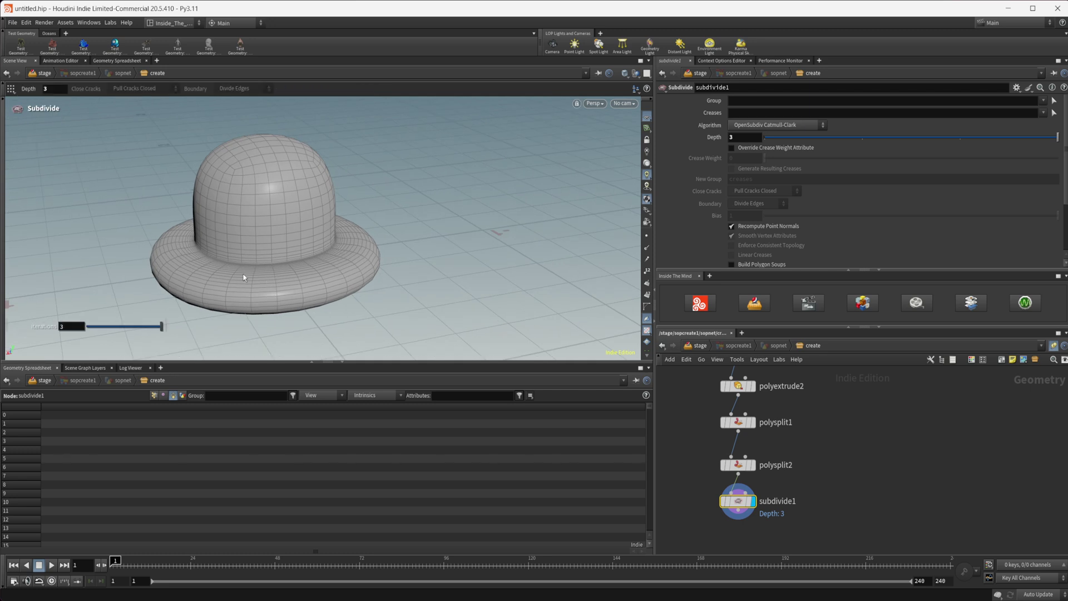
alt+right_drag(241, 256, 667, 253)
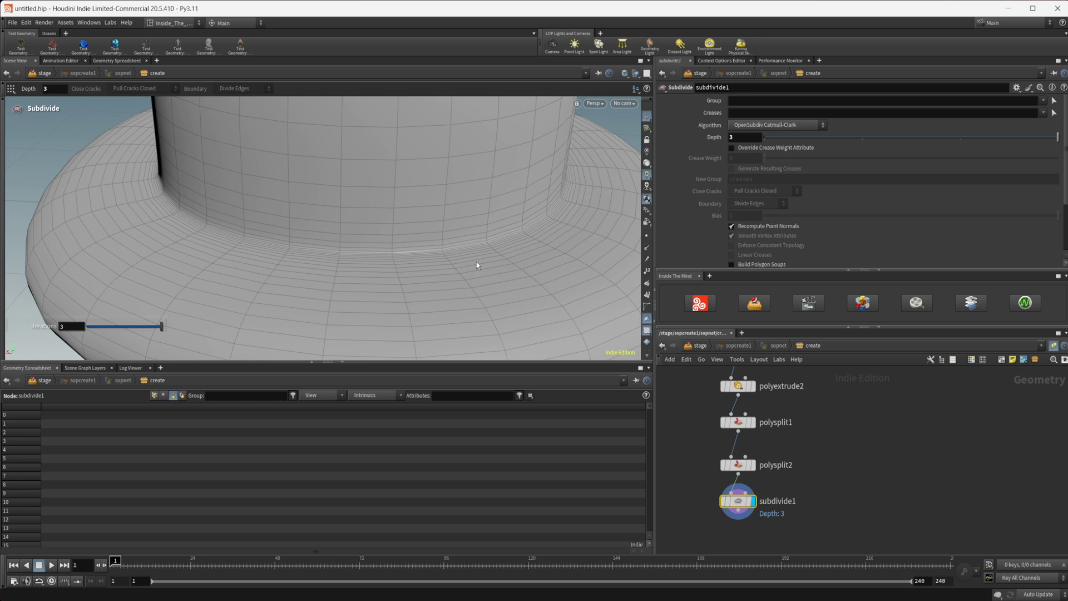
right_drag(513, 259, 339, 288)
alt+drag(339, 288, 362, 286)
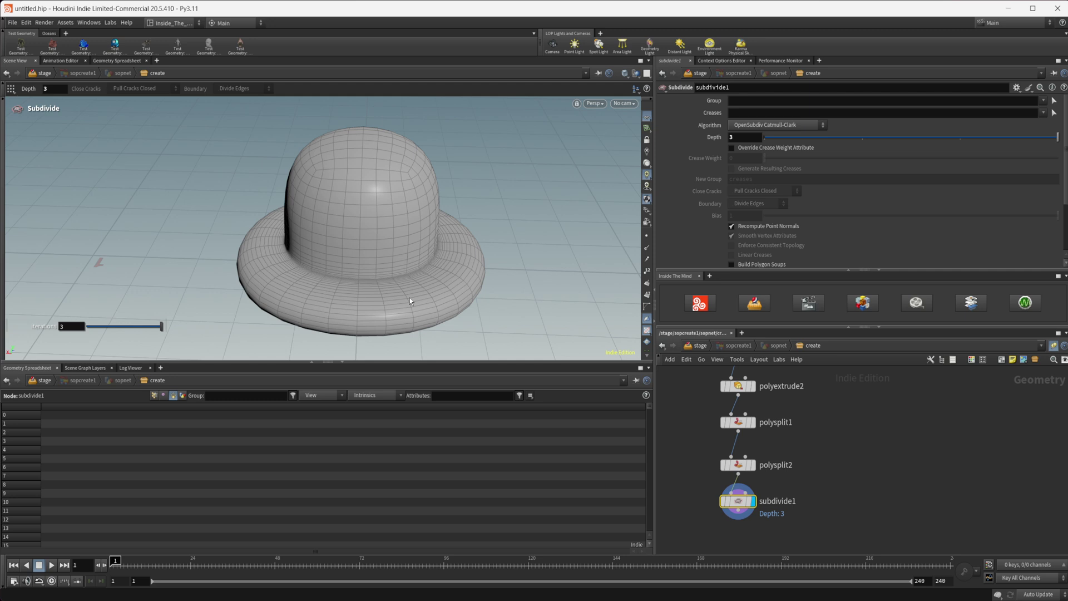
key(Escape)
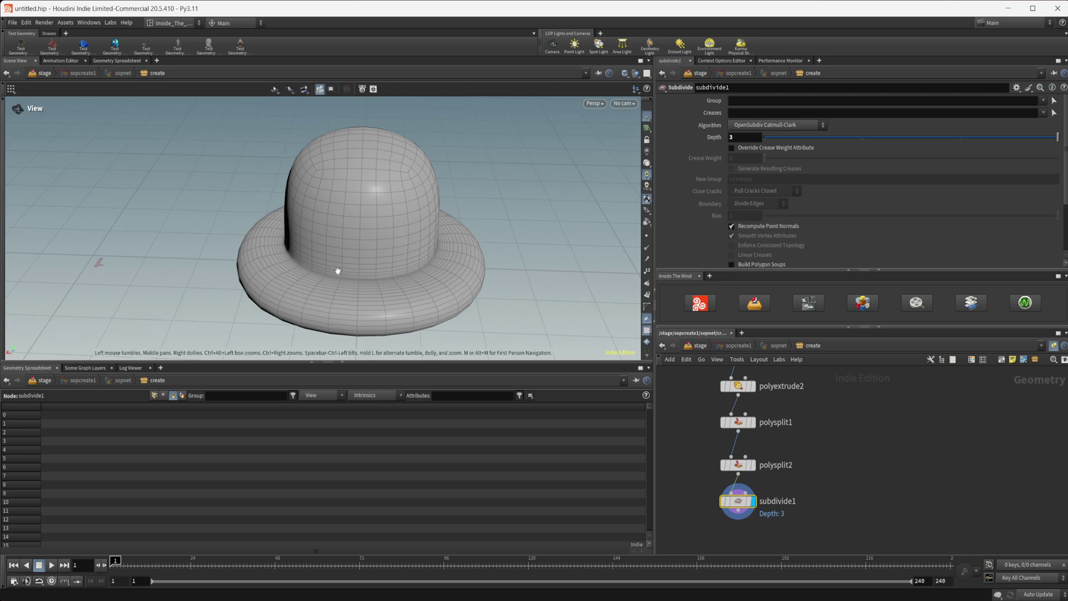
right_drag(336, 269, 521, 287)
key(Return)
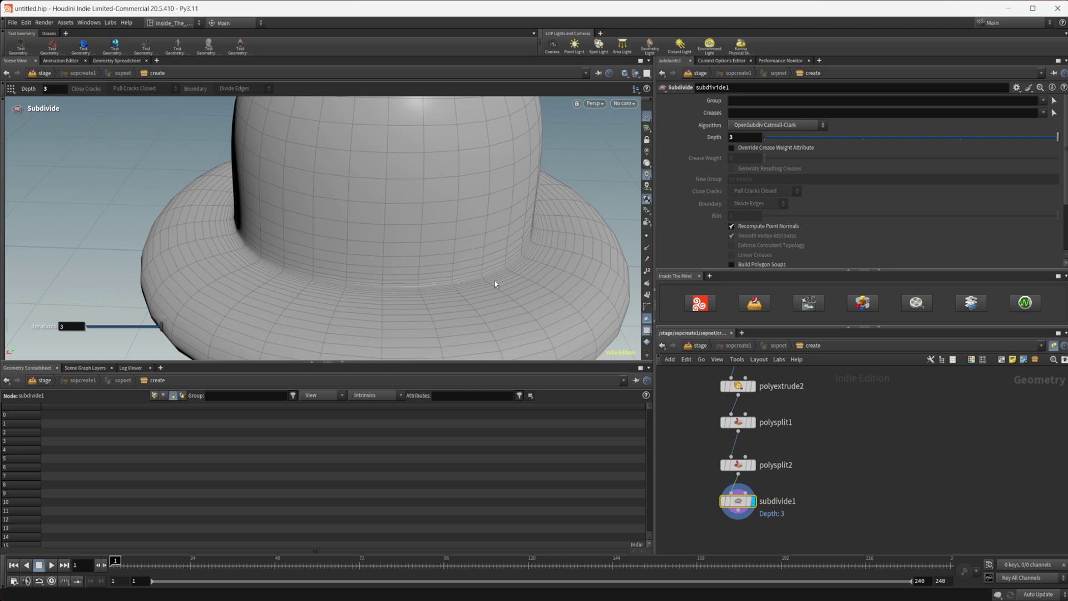
key(Escape)
right_drag(495, 284, 365, 288)
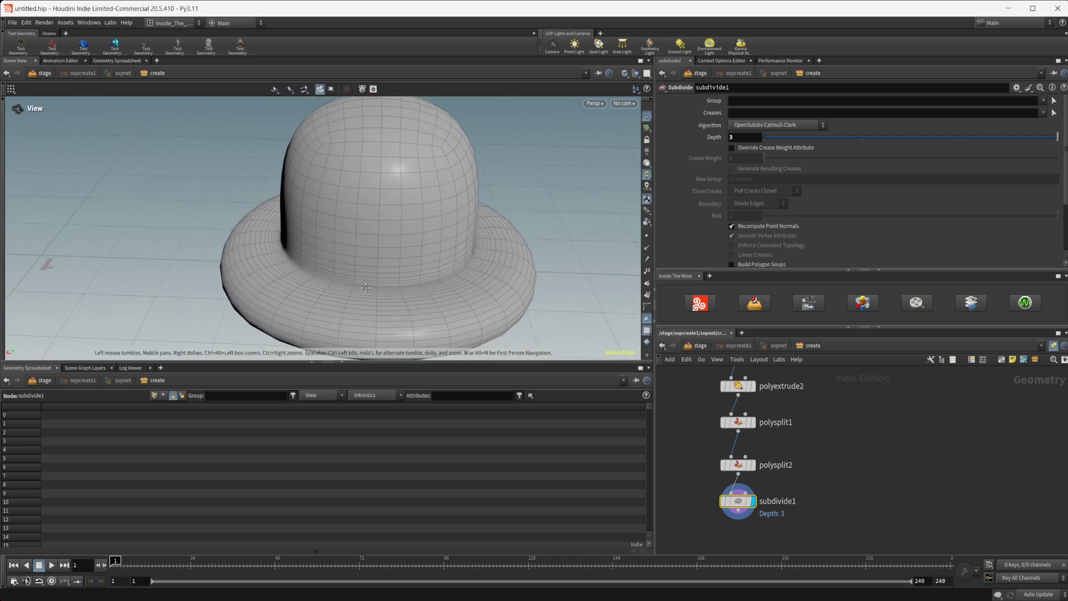
key(Return)
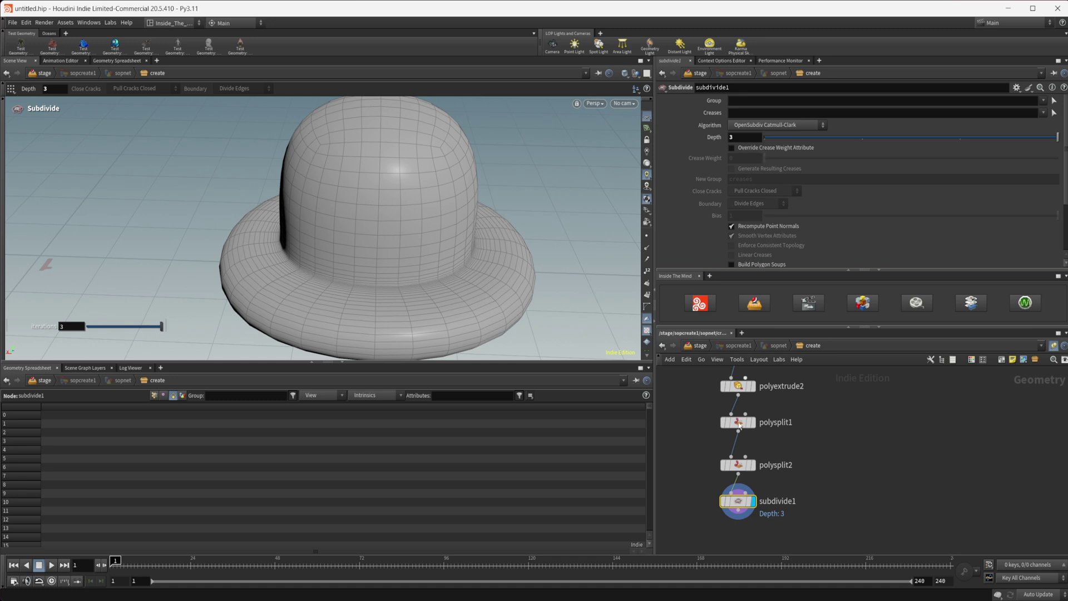
Duplicate the Subdivide node beside the original and feed the copy directly from polyextrude2.
alt+drag(741, 502, 810, 501)
middle_drag(843, 460, 820, 460)
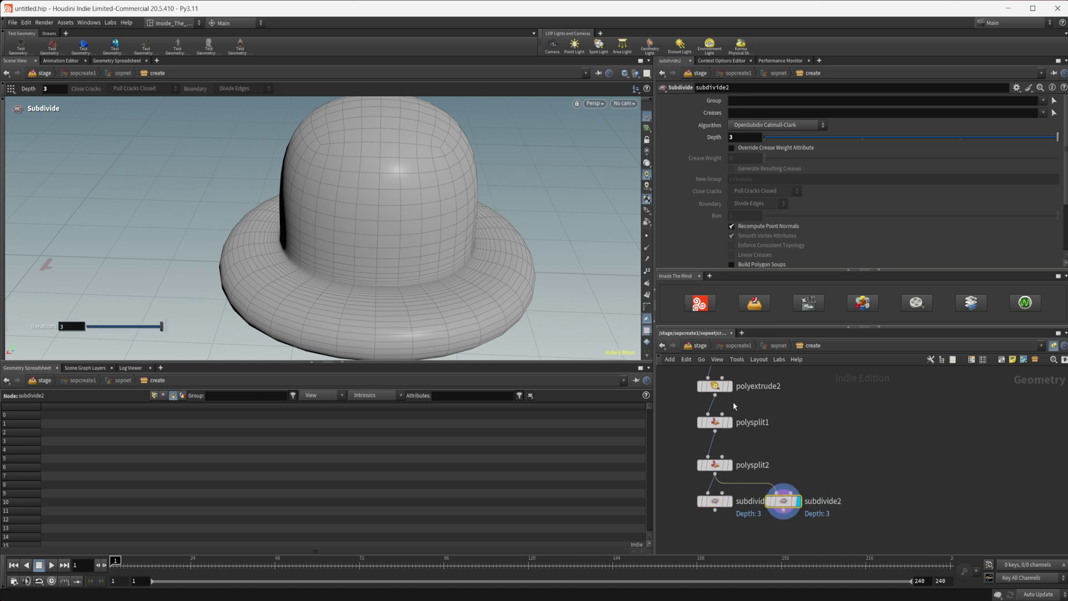
middle_drag(736, 401, 709, 463)
click(688, 457)
middle_drag(768, 507, 775, 459)
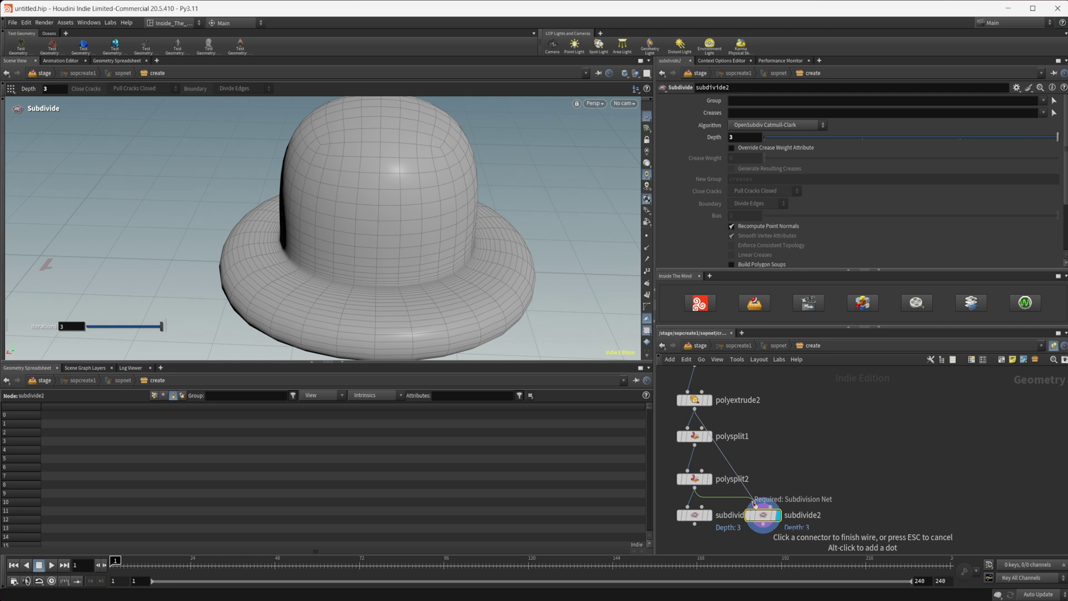
click(754, 504)
Override the crease weight attribute on subdivide2 and adjust the crease weight to 0.97, comparing sharper settings on the way.
click(757, 148)
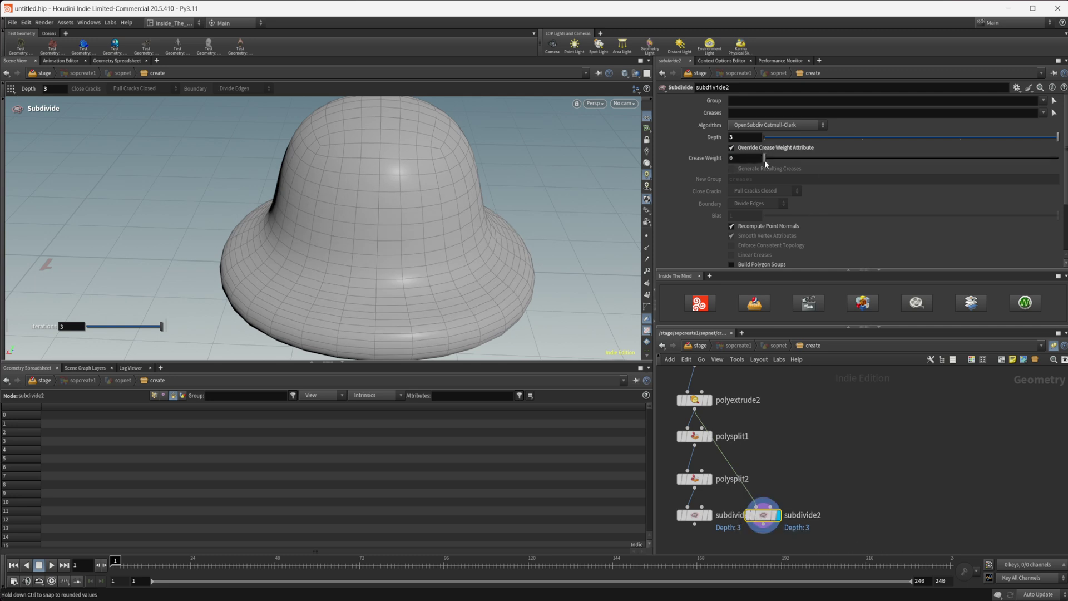
drag(765, 163, 842, 164)
key(Escape)
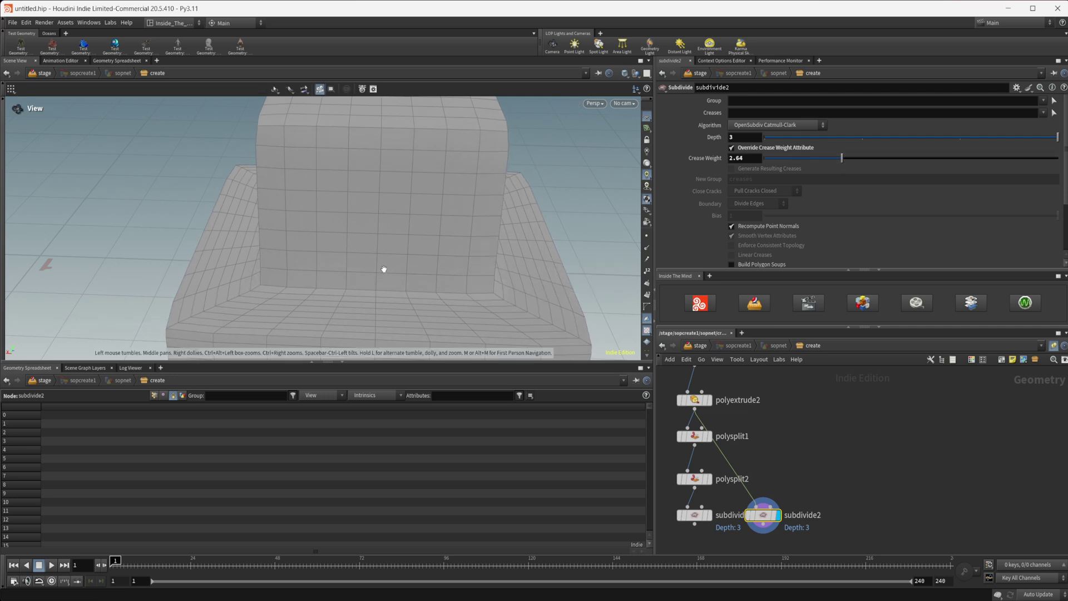
key(Return)
scroll(459, 251, down, 5)
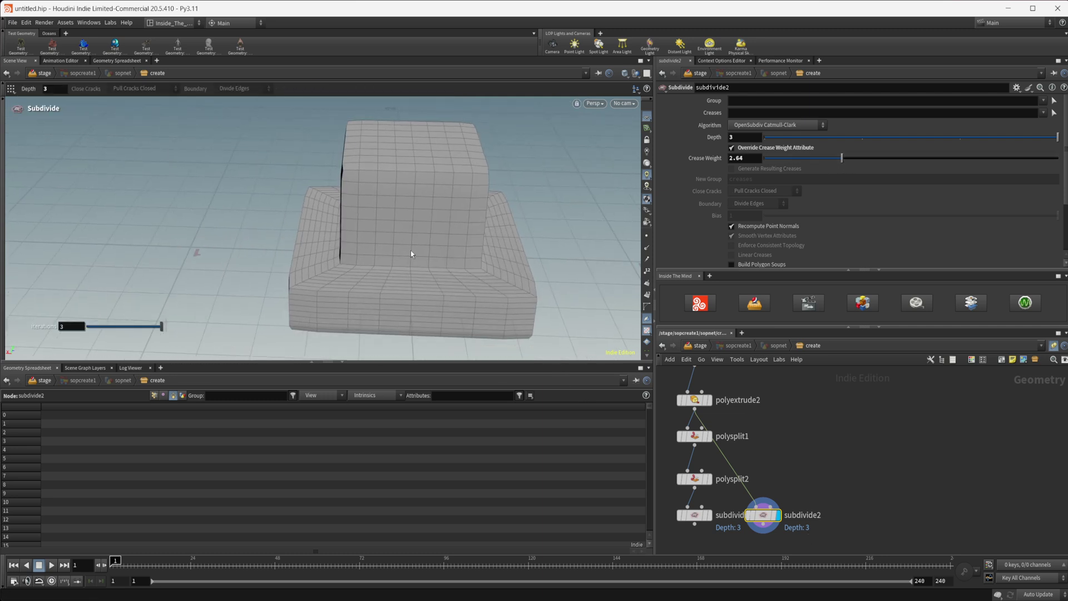
mouse_move(838, 159)
mouse_down()
mouse_move(791, 165)
mouse_move(829, 166)
mouse_up()
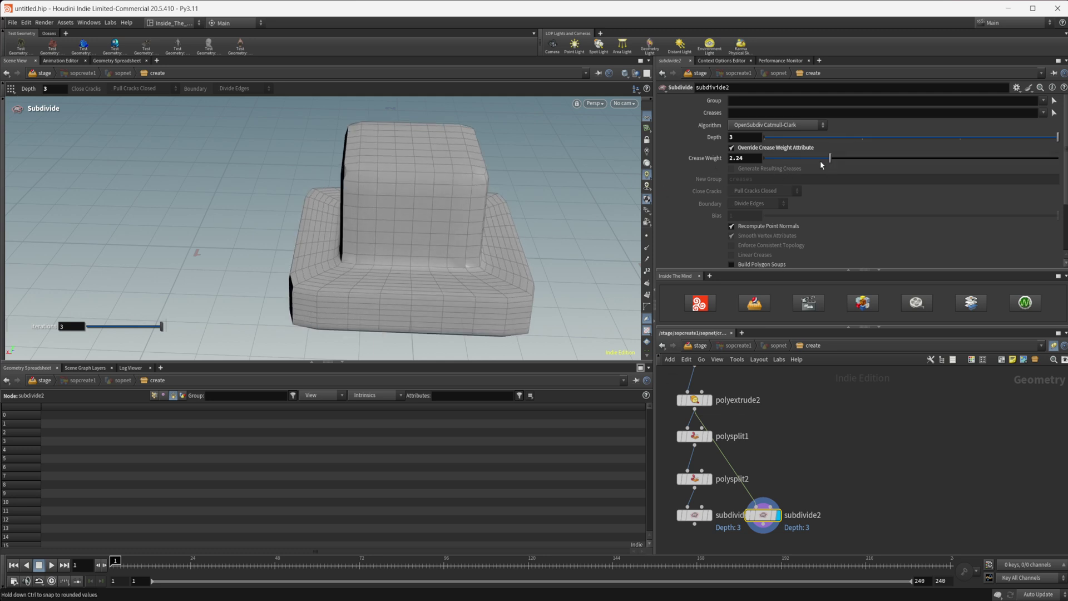
drag(827, 159, 792, 160)
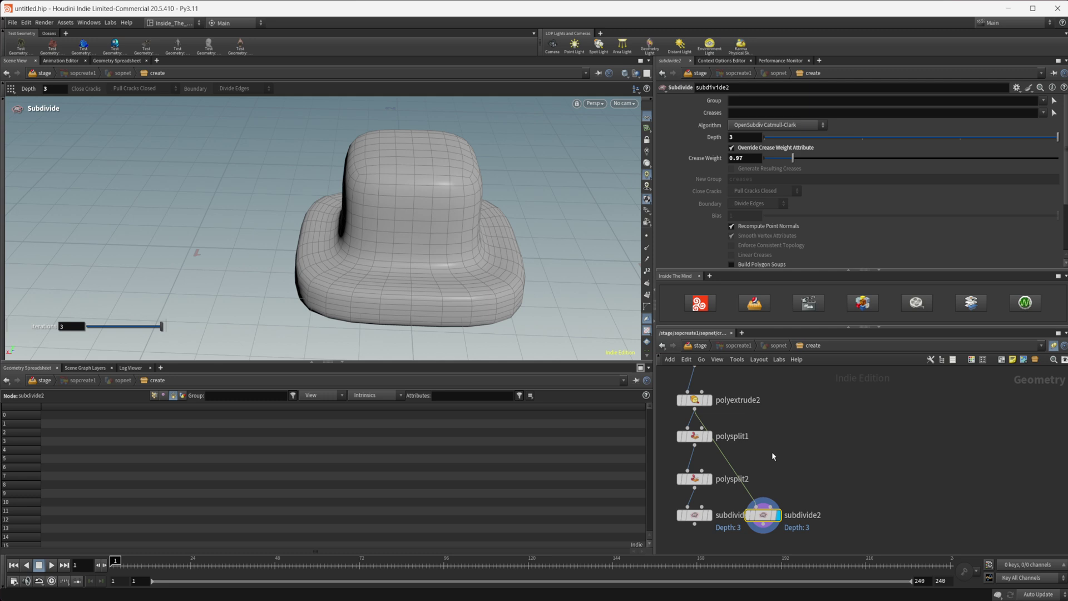
Insert an Attribute Create node between polyextrude2 and subdivide2 and display its output.
middle_drag(772, 453, 717, 454)
drag(707, 513, 740, 512)
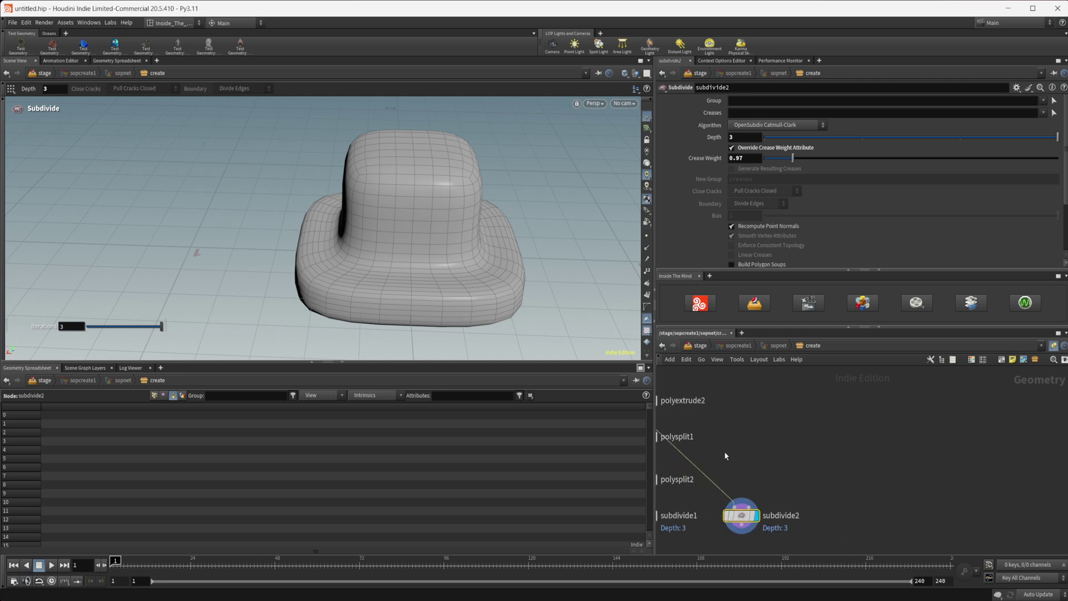
key(Tab)
text(att cr)
key(Return)
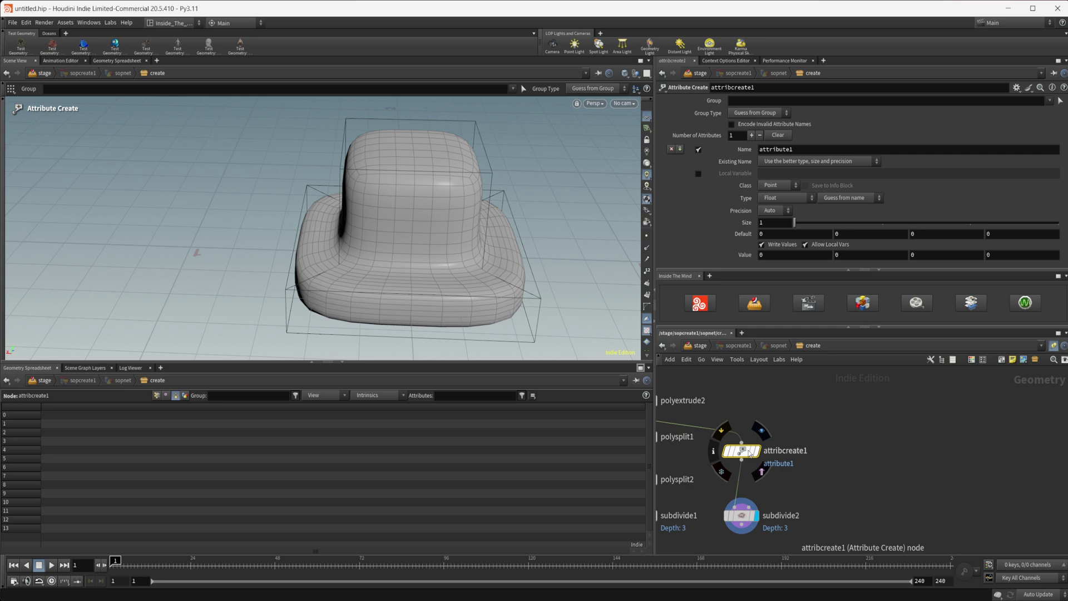
click(740, 455)
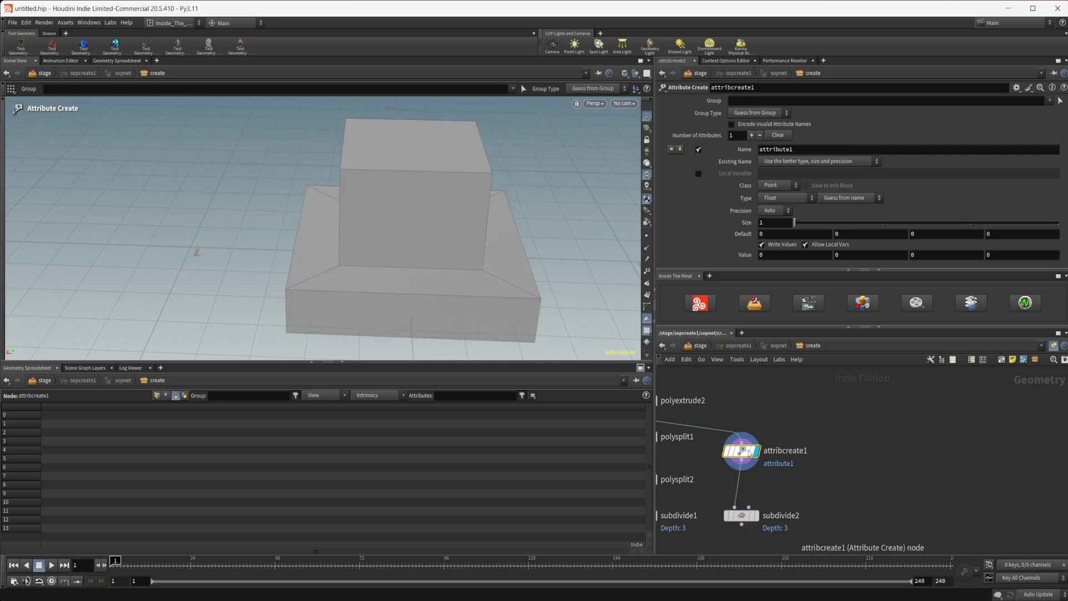
Name the new attribute creaseweight and set its class to Vertex.
double_click(818, 150)
text(creaseweight)
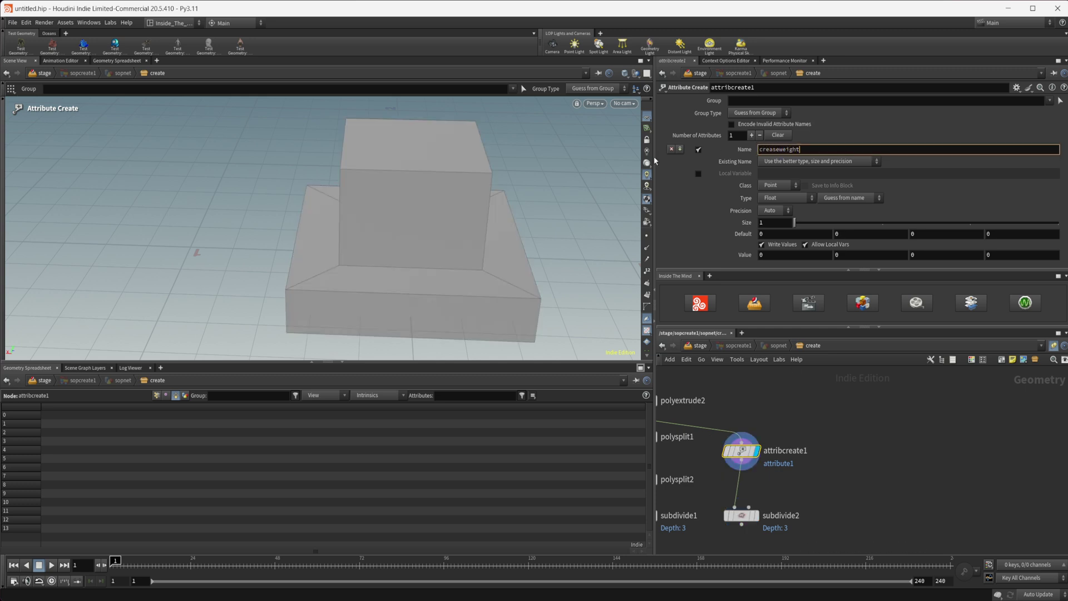
key(Return)
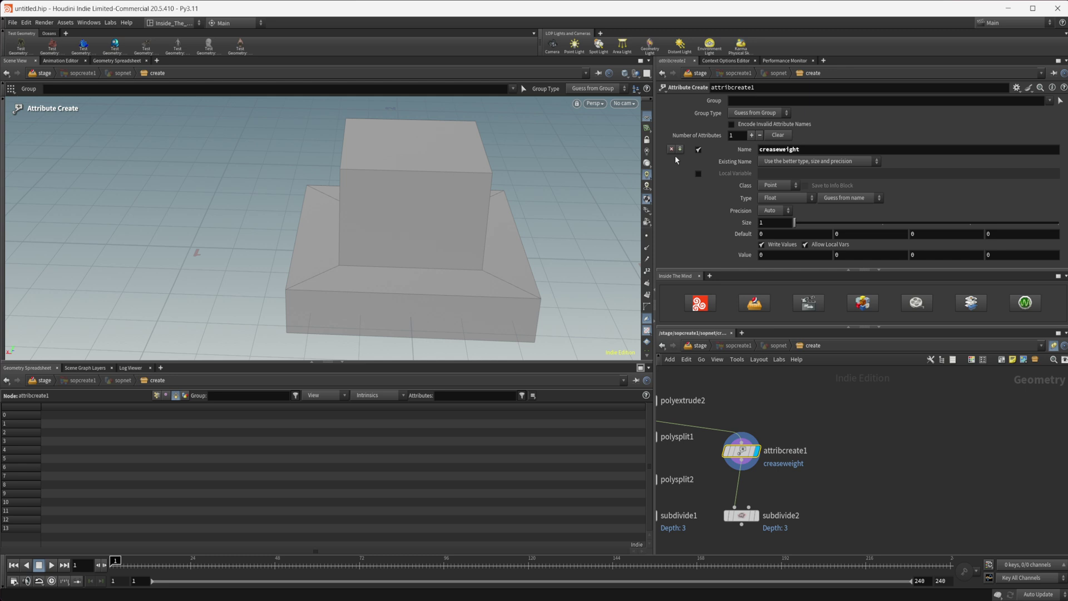
click(778, 186)
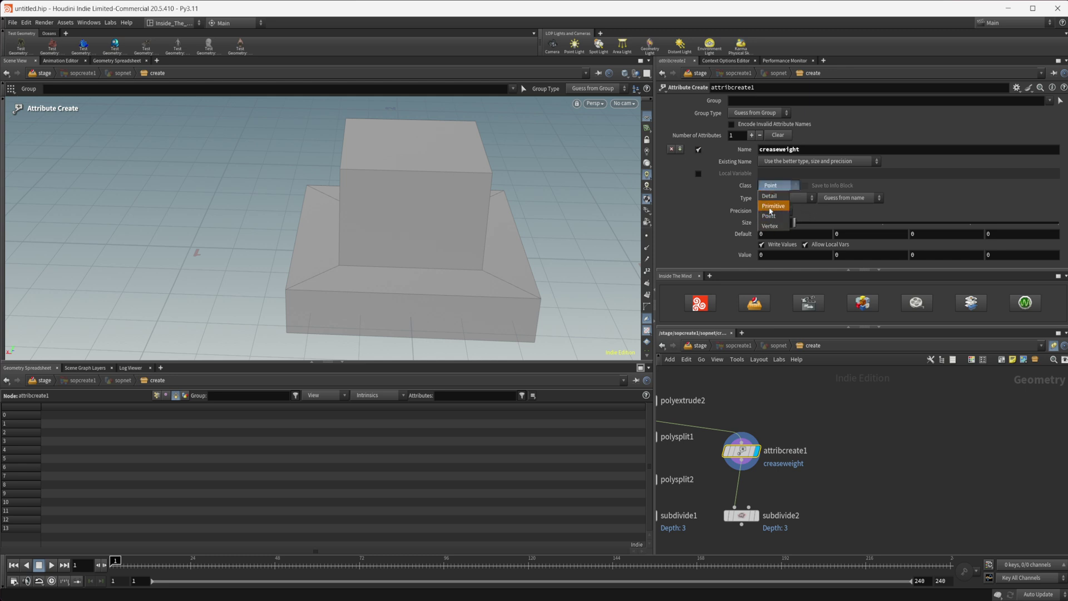
click(770, 225)
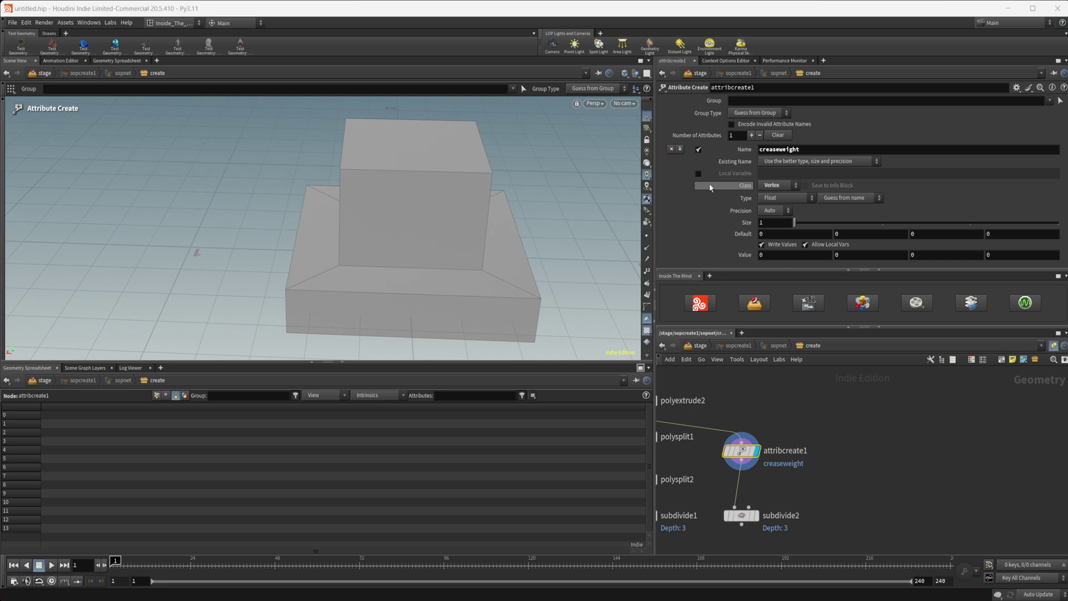
Restrict the attribute's group to the vertices of the lower block, including those where it meets the upper block.
key(Escape)
drag(445, 239, 375, 233)
scroll(374, 234, down, 2)
key(s)
drag(226, 208, 501, 296)
key(Return)
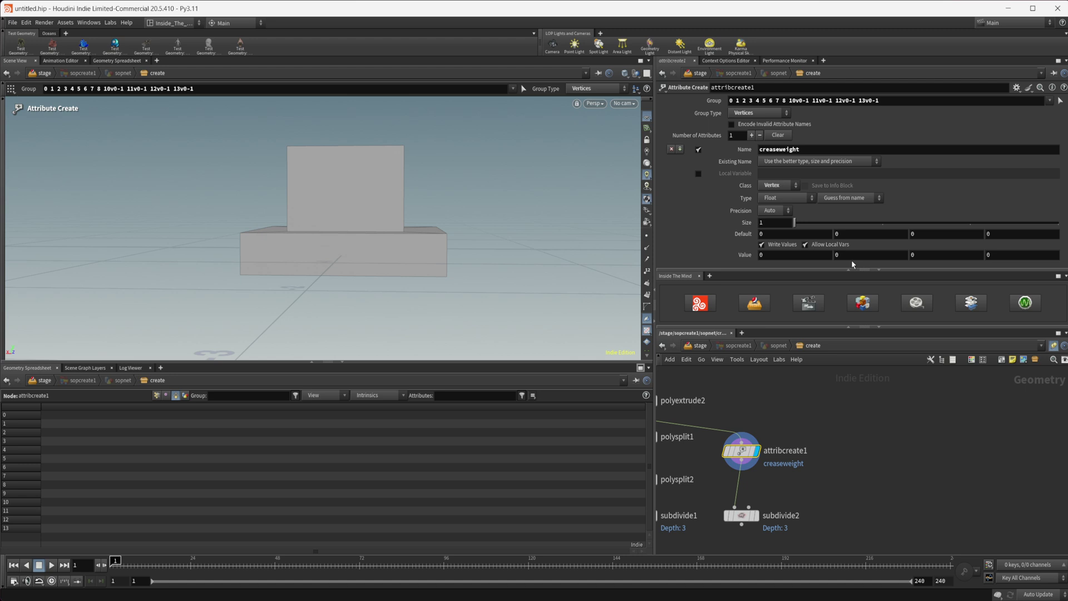
Set the creaseweight value to 1 and list the vertex attributes in the Geometry Spreadsheet sorted by creaseweight.
click(773, 254)
text(1)
key(Return)
click(166, 395)
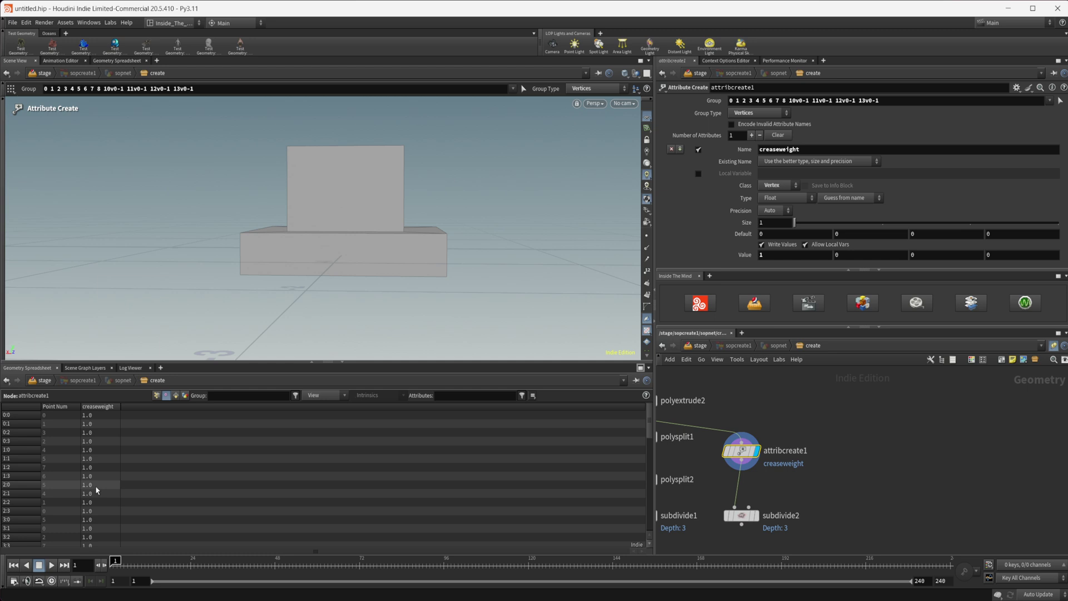
scroll(92, 487, down, 2)
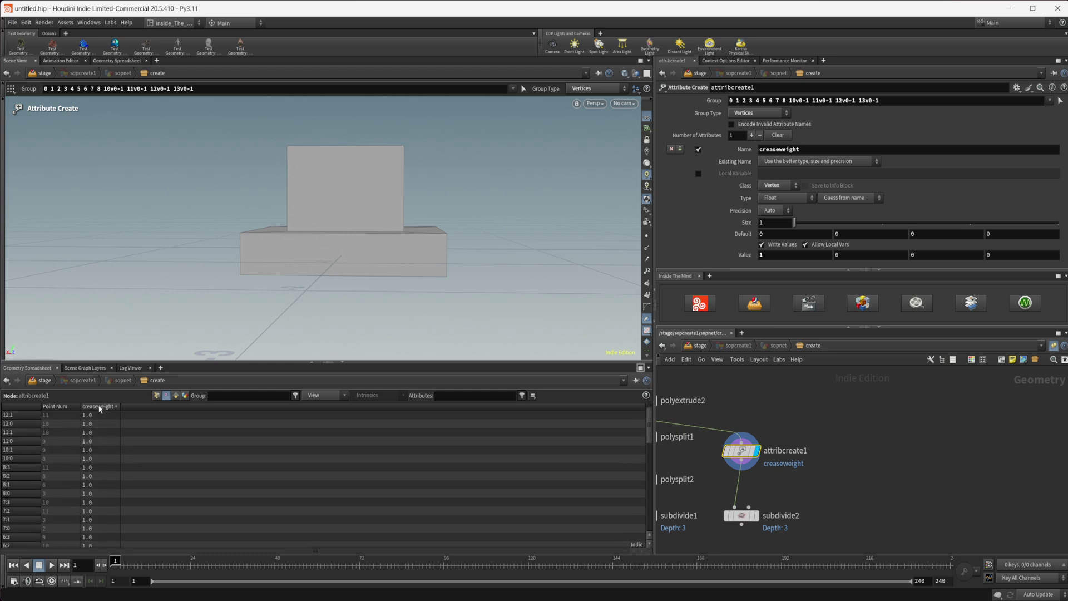
click(98, 406)
Display subdivide2's output and turn off its crease weight attribute override so that it uses the incoming creaseweight attribute.
middle_drag(818, 500, 819, 466)
scroll(339, 257, down, 3)
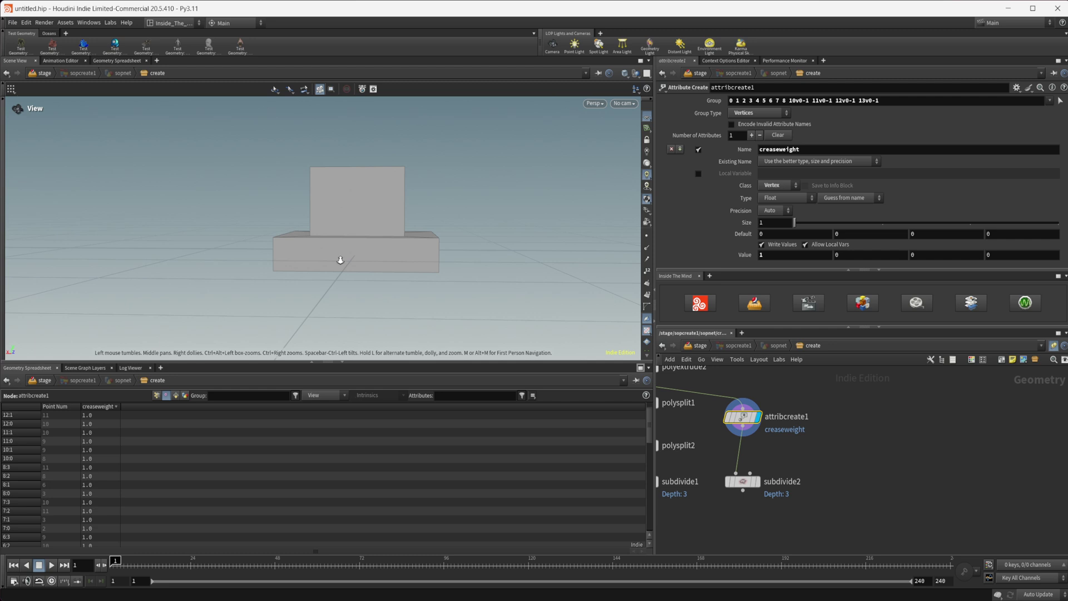
alt+middle_drag(339, 257, 327, 293)
mouse_move(743, 479)
click(761, 463)
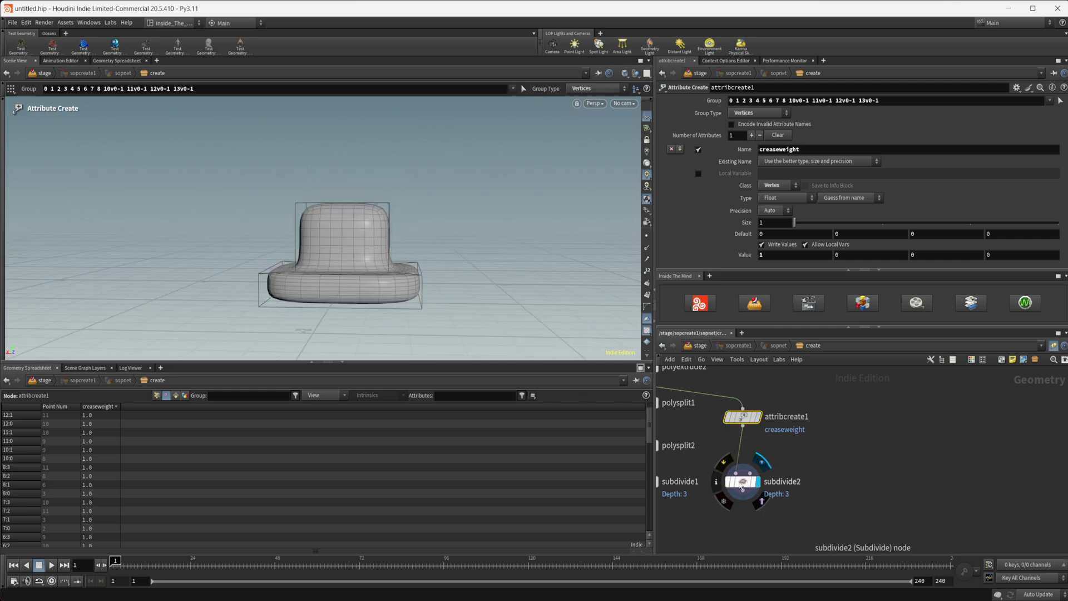
drag(743, 481, 748, 481)
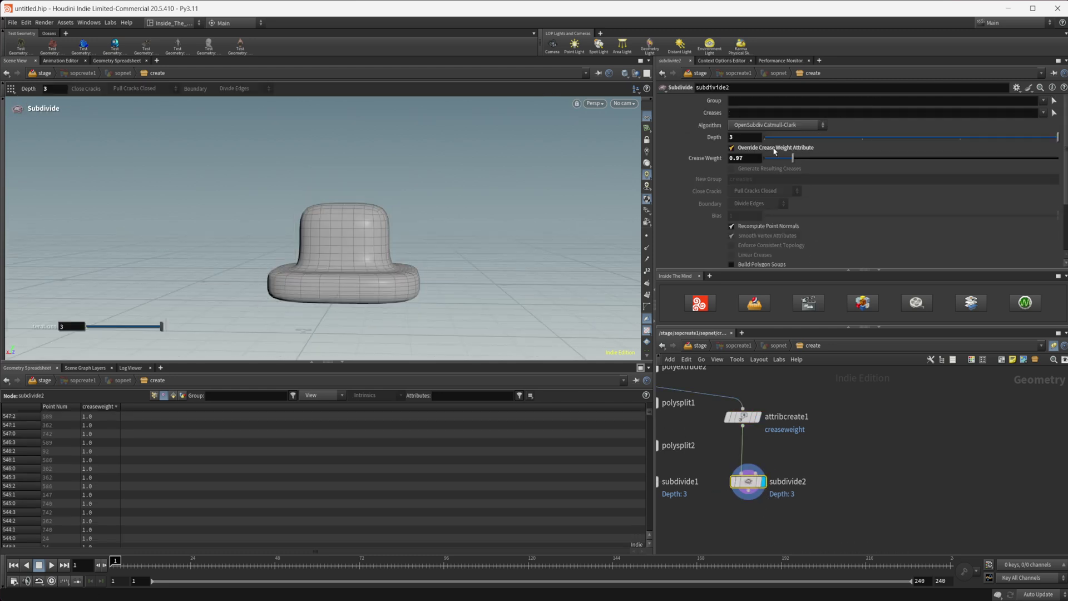
click(774, 150)
alt+drag(374, 245, 395, 251)
scroll(393, 225, up, 3)
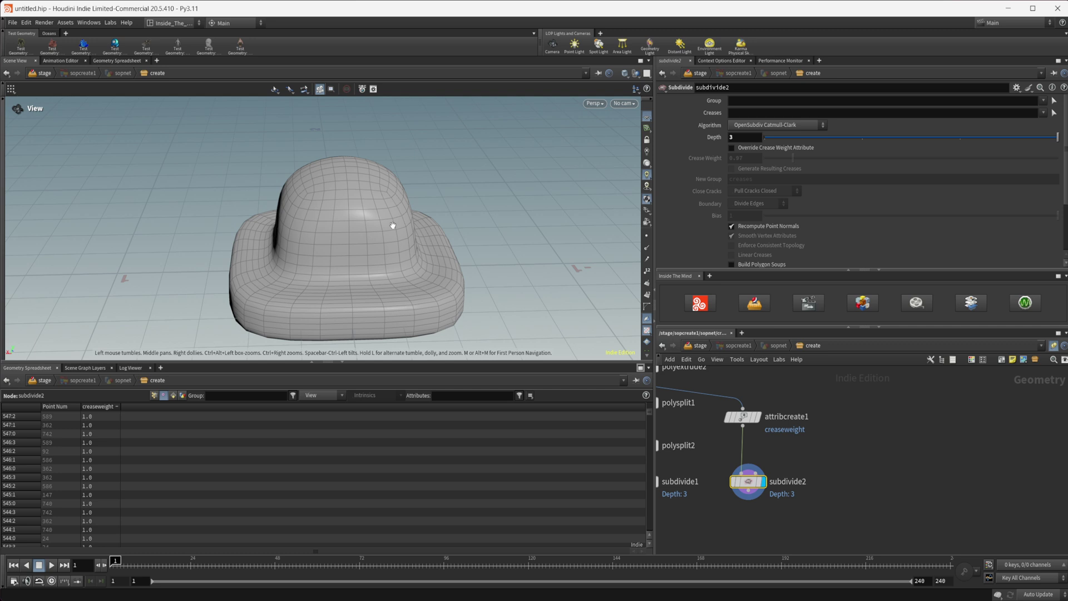
key(Return)
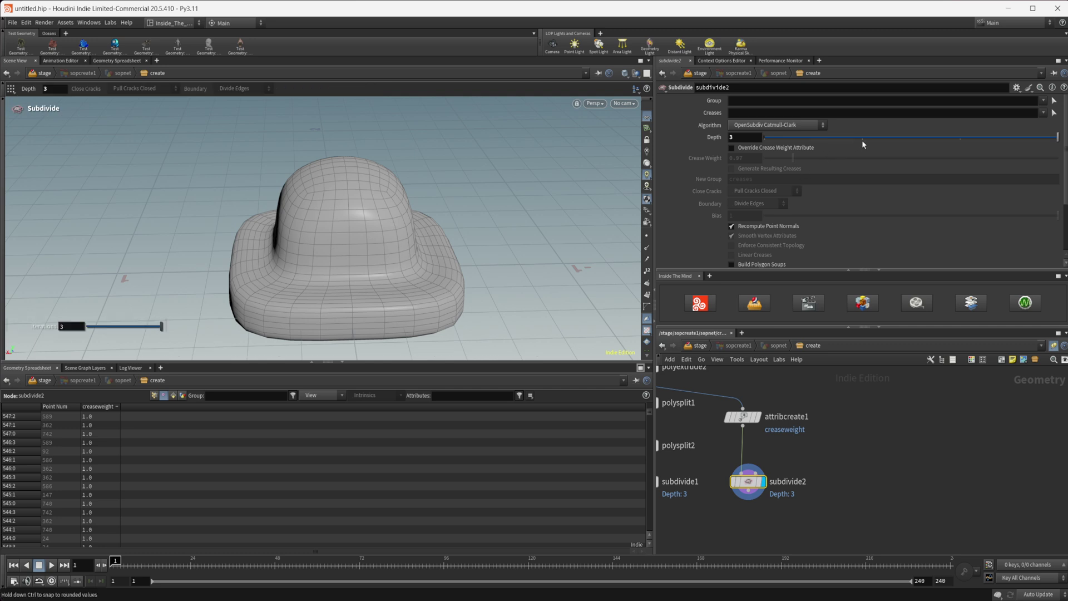
Compare the creased model at subdivision depths 1 and 3, and set subdivide2's depth to 2.
drag(862, 141, 827, 139)
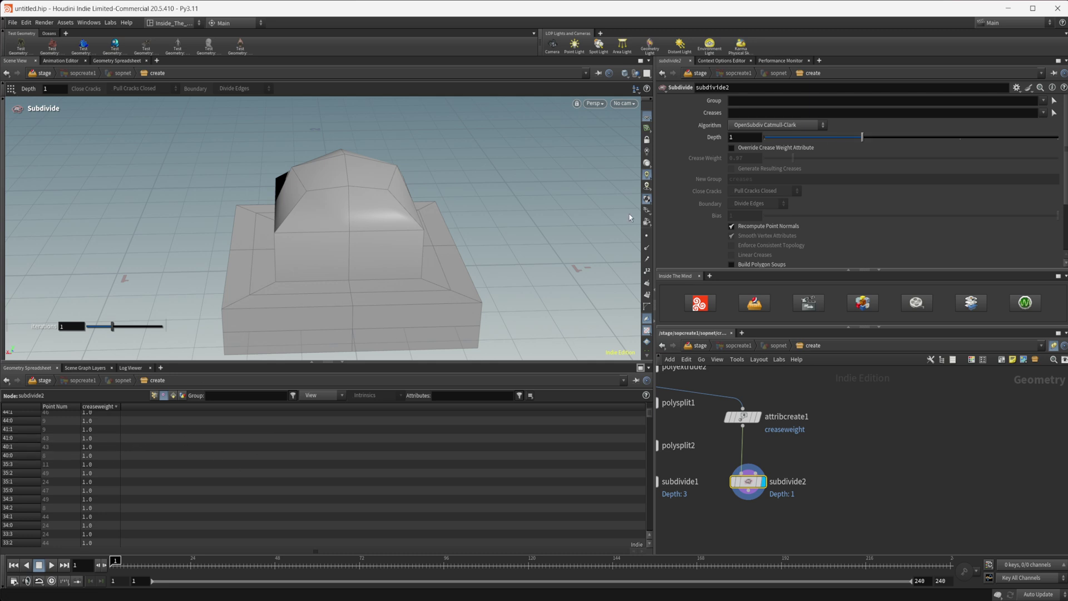
drag(899, 139, 1019, 139)
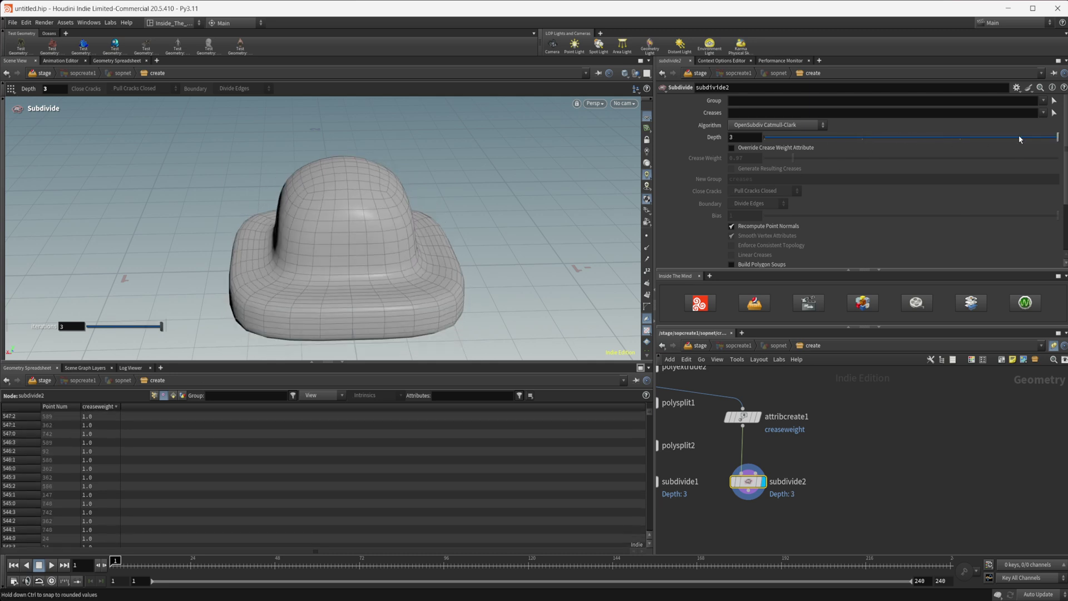
alt+drag(374, 245, 367, 288)
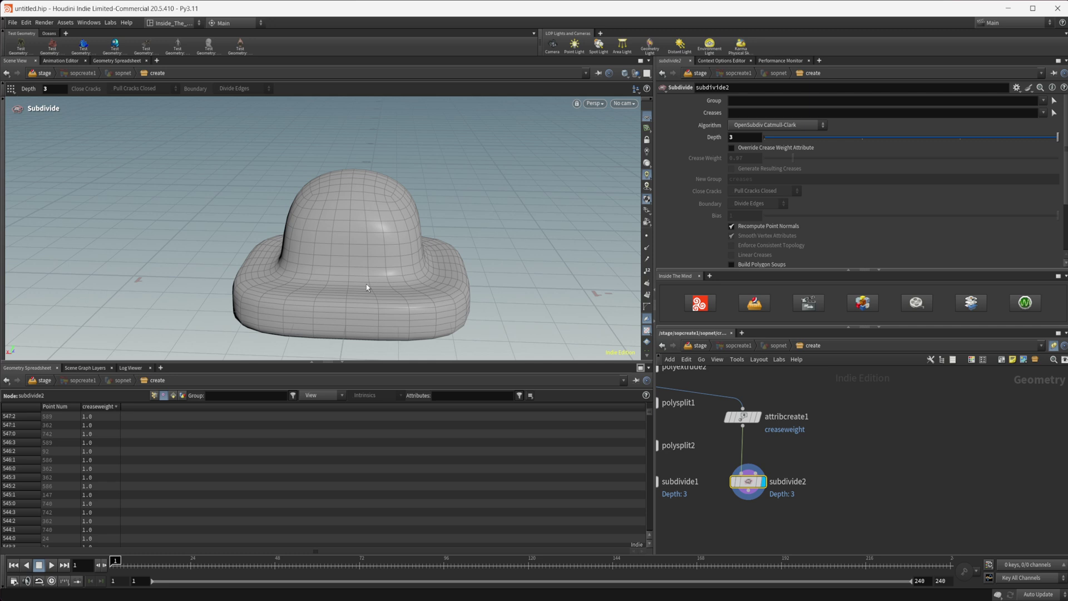
key(Escape)
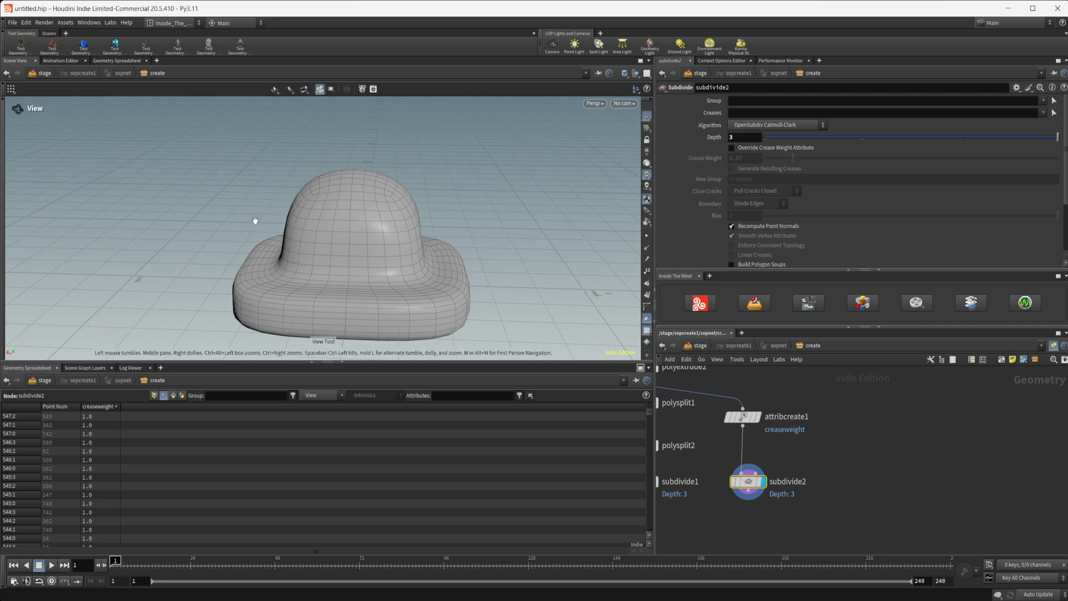
click(861, 137)
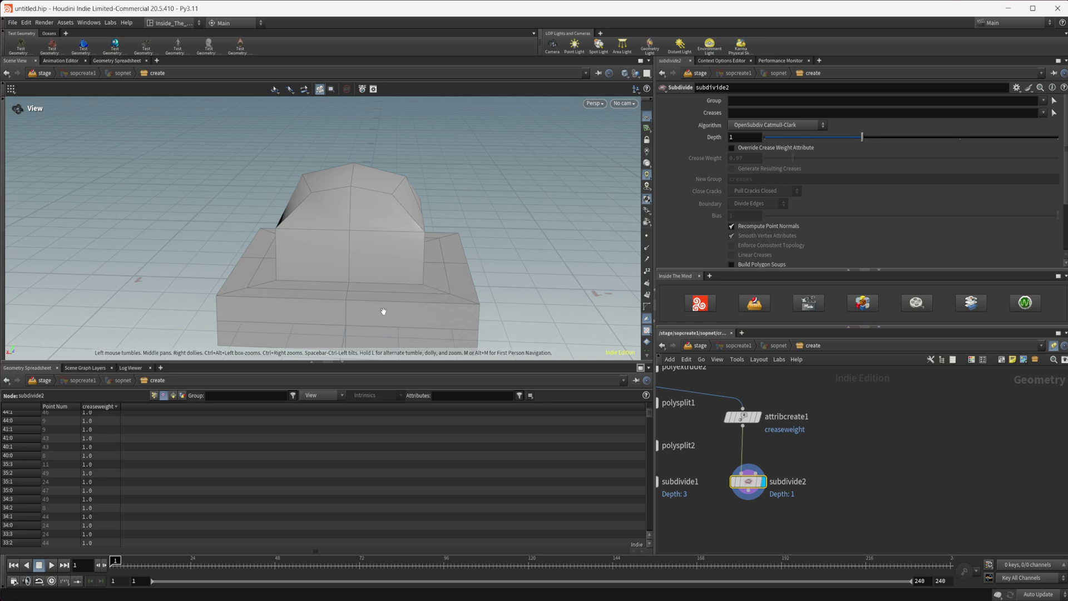
mouse_move(776, 387)
drag(862, 137, 930, 136)
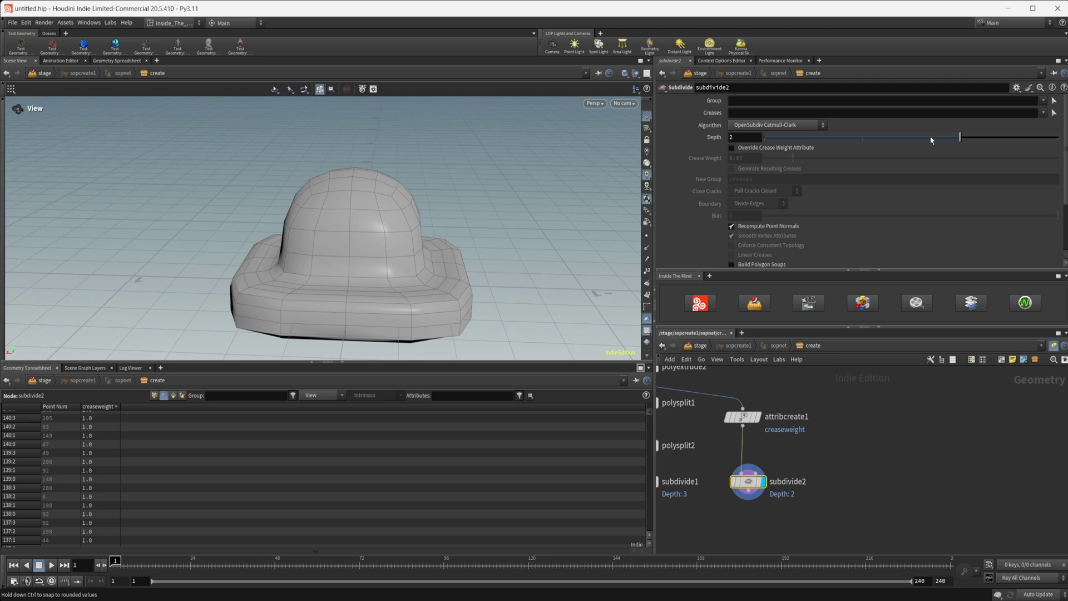
Try different creaseweight values on attribcreate1, such as 1.3 and 1.46, and set the value to 2.
click(729, 416)
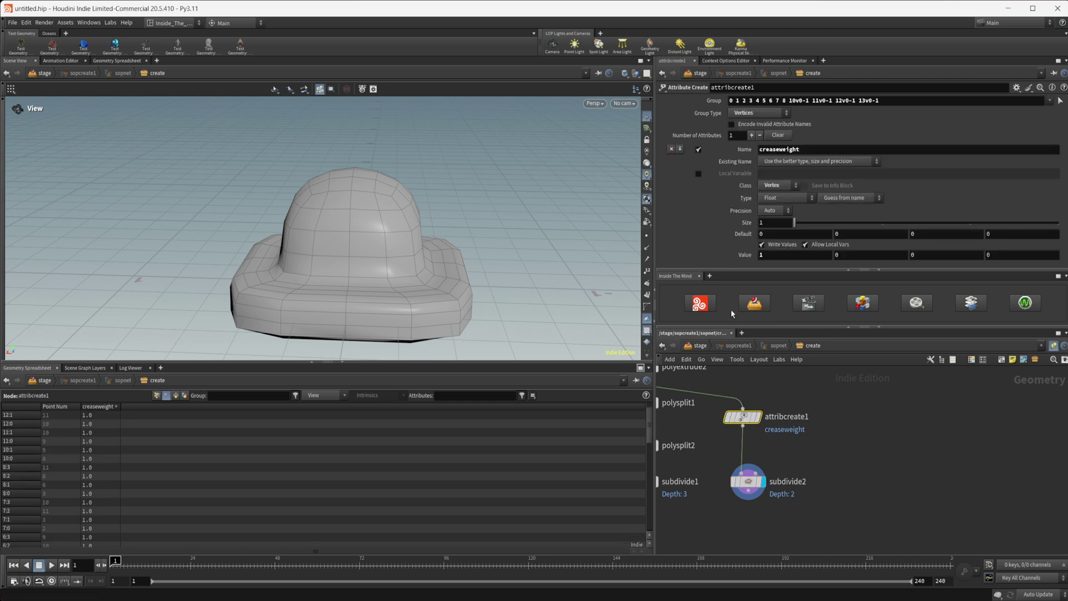
middle_drag(794, 257, 825, 261)
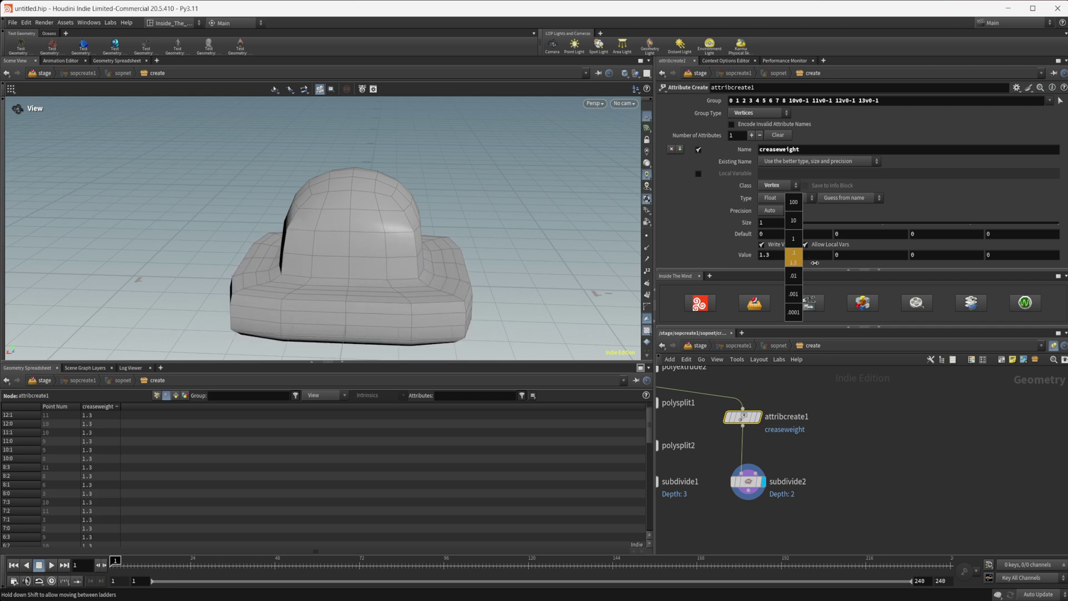
middle_drag(815, 263, 841, 263)
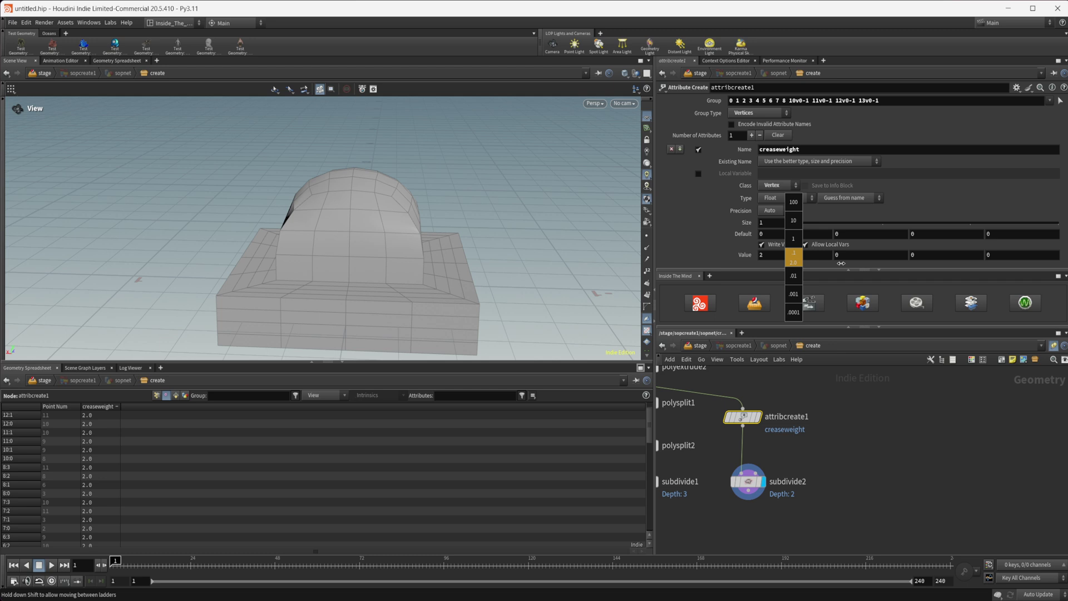
middle_drag(841, 263, 972, 224)
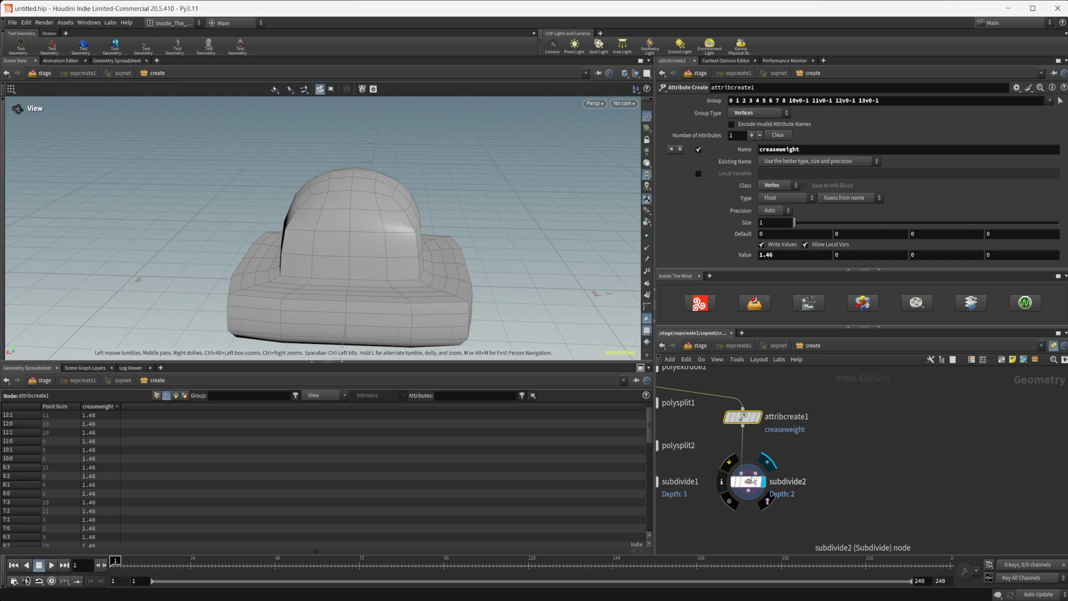
double_click(785, 255)
text(2)
key(Return)
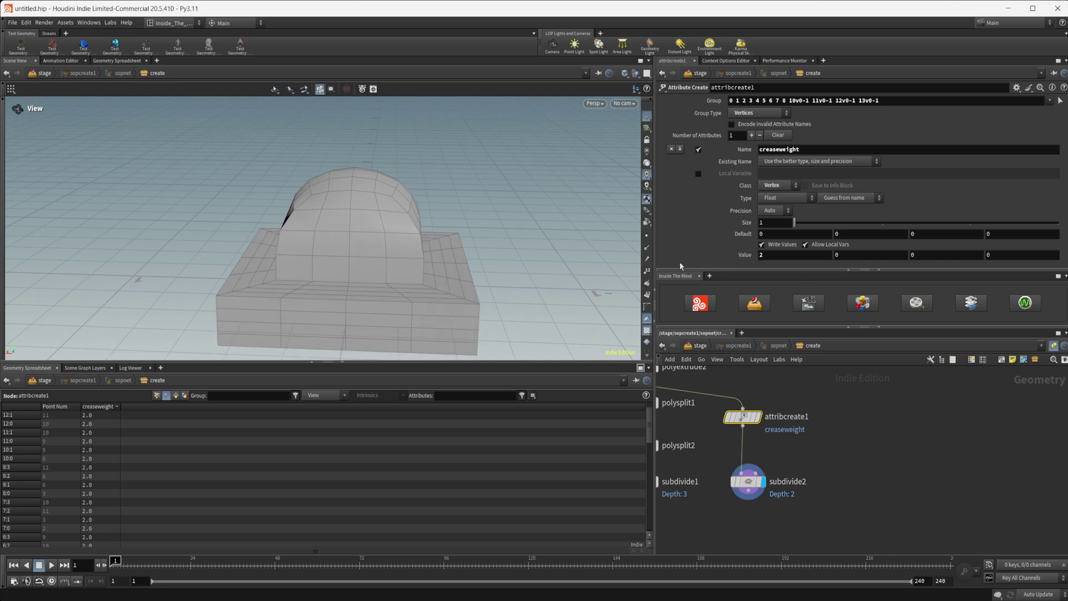
Raise subdivide2's depth to 3 and on to 4, and inspect the creased model from several angles.
click(751, 475)
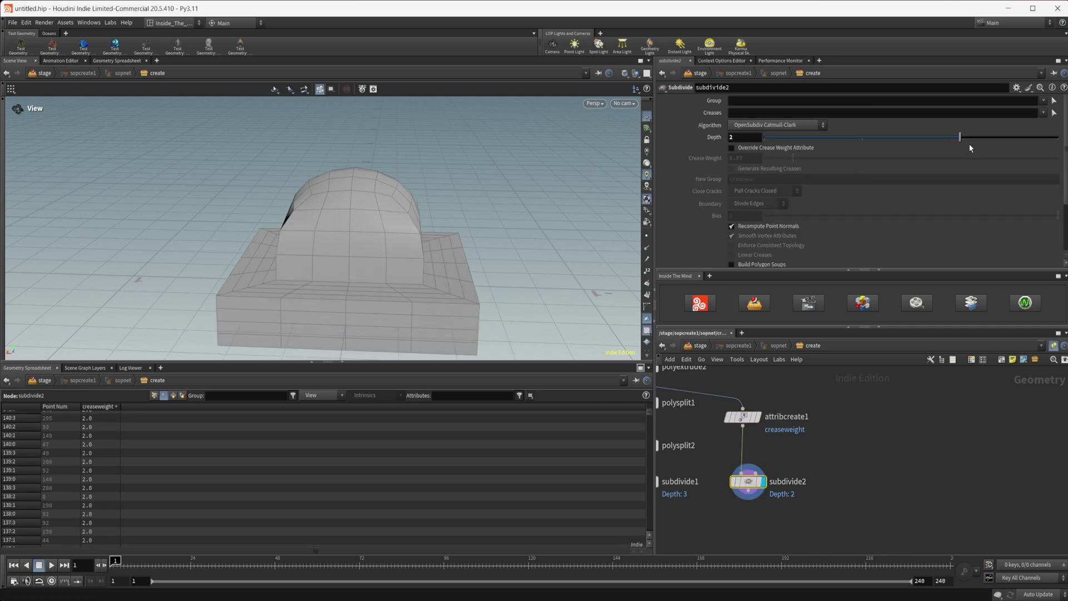
drag(961, 141, 1045, 149)
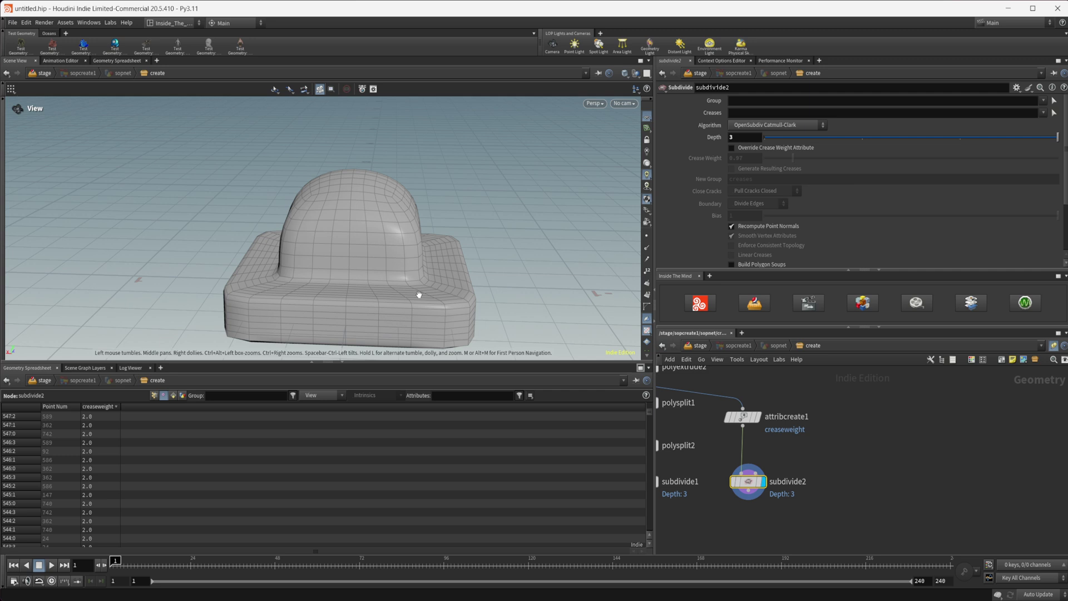
middle_drag(756, 139, 770, 142)
drag(391, 315, 277, 309)
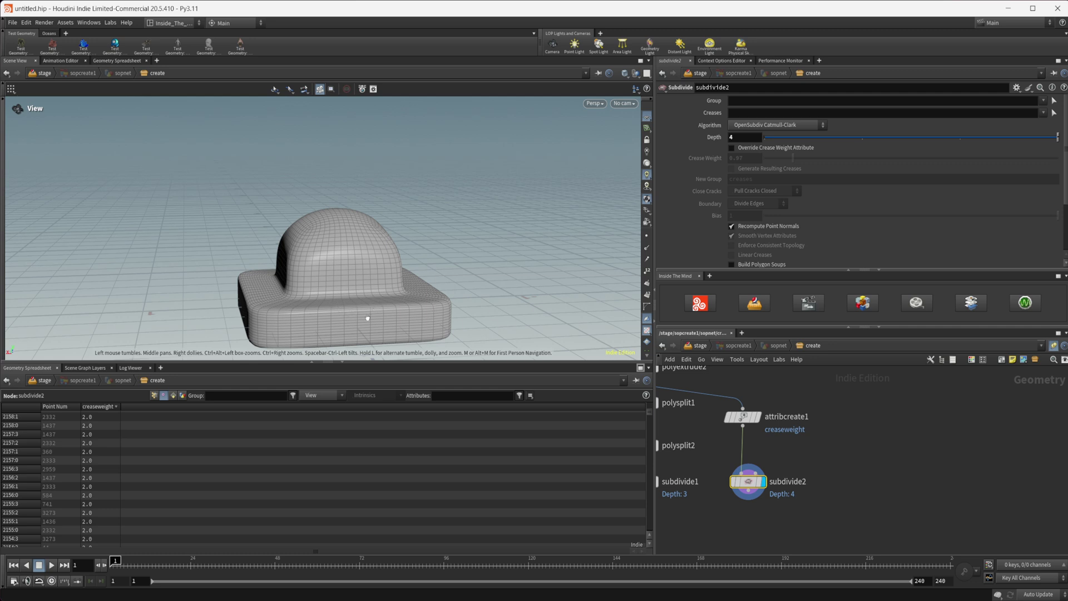
drag(335, 309, 388, 310)
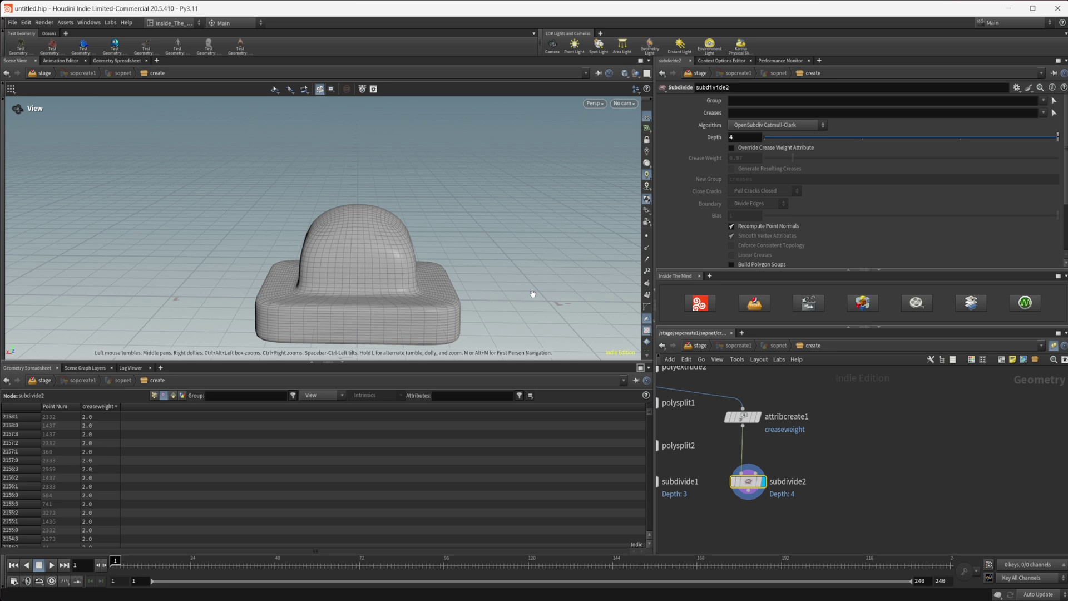
Select polysplit2 and review the edge-loop branch of the network beside the creaseweight branch.
middle_drag(840, 495, 882, 506)
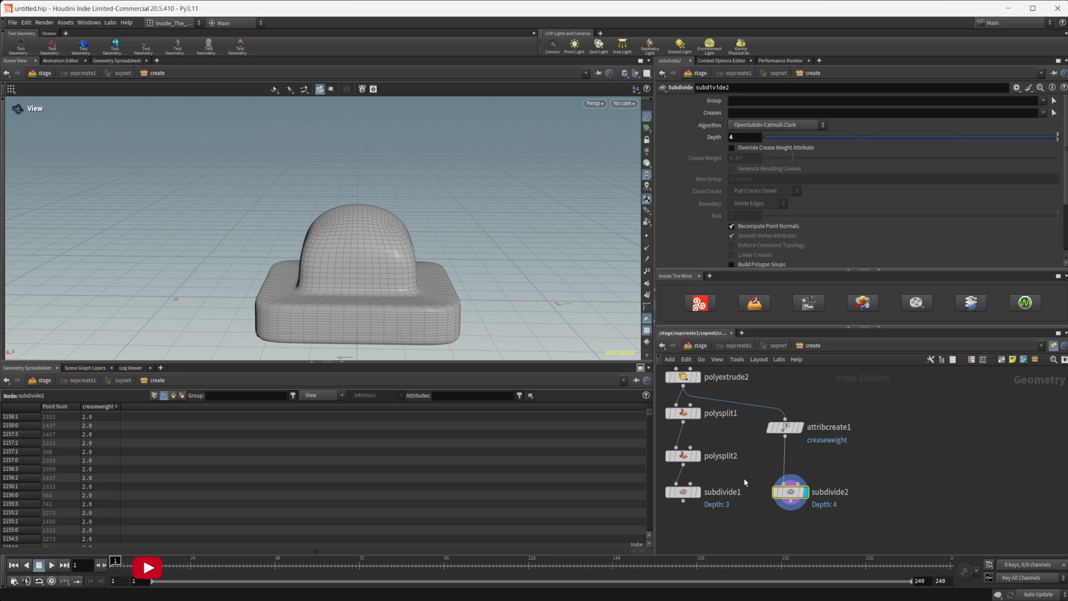
middle_drag(666, 441, 678, 446)
click(711, 463)
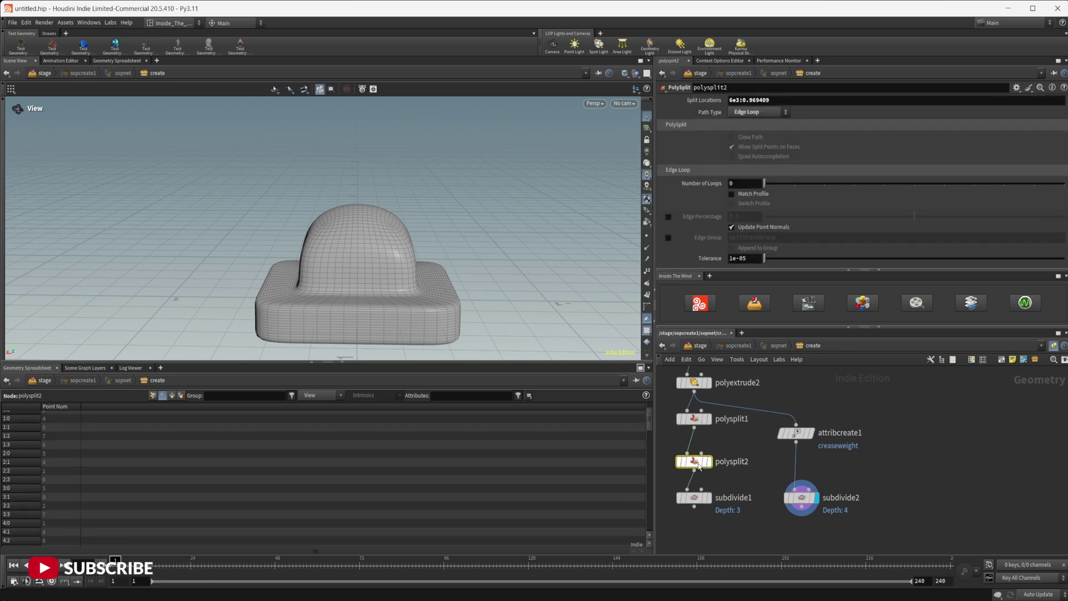
middle_drag(733, 470, 750, 470)
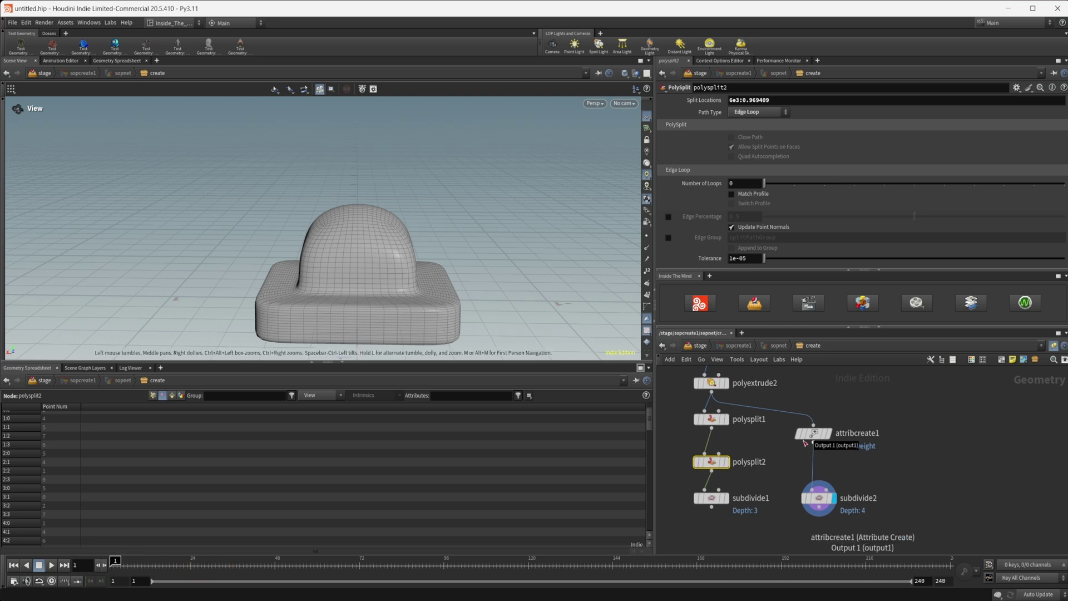
scroll(861, 448, down, 2)
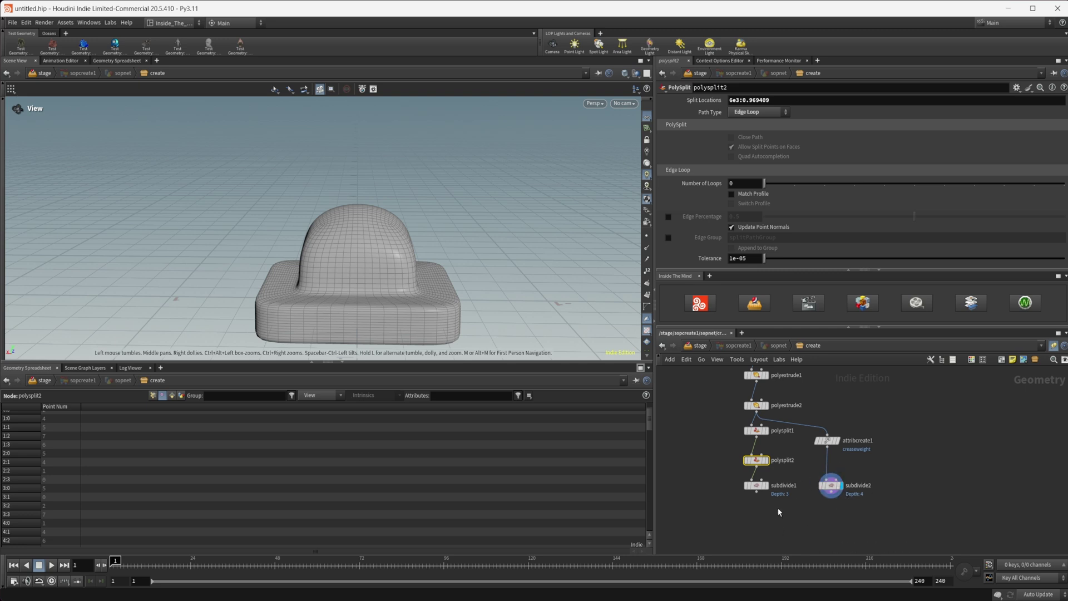
Inspect the creased model's edges up close and display subdivide1's output to compare the edge-loop version.
drag(429, 319, 391, 344)
right_drag(391, 344, 380, 306)
middle_drag(380, 306, 379, 271)
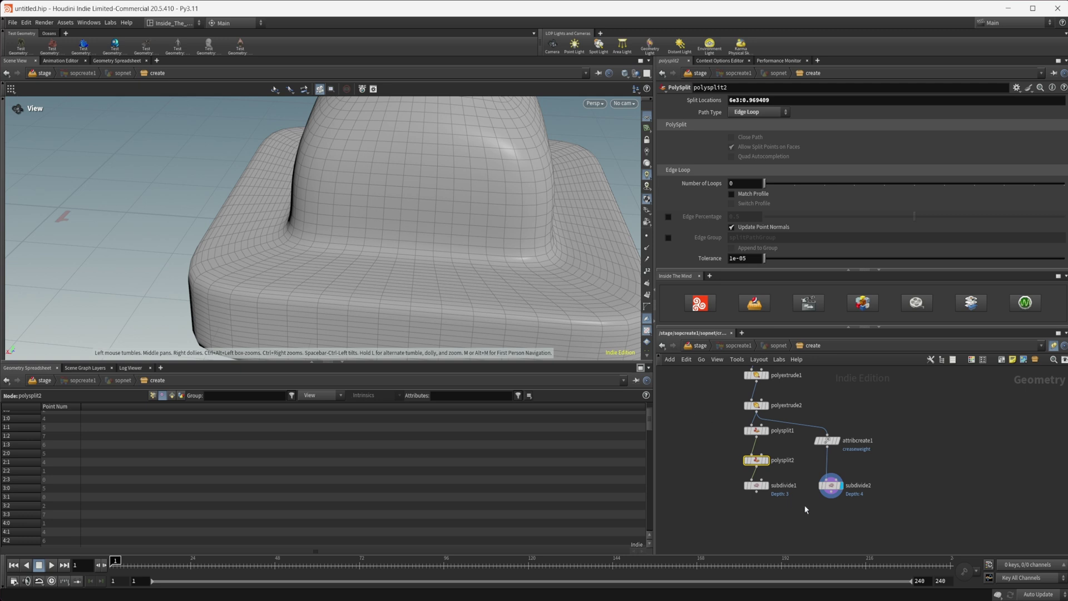
click(760, 485)
click(765, 485)
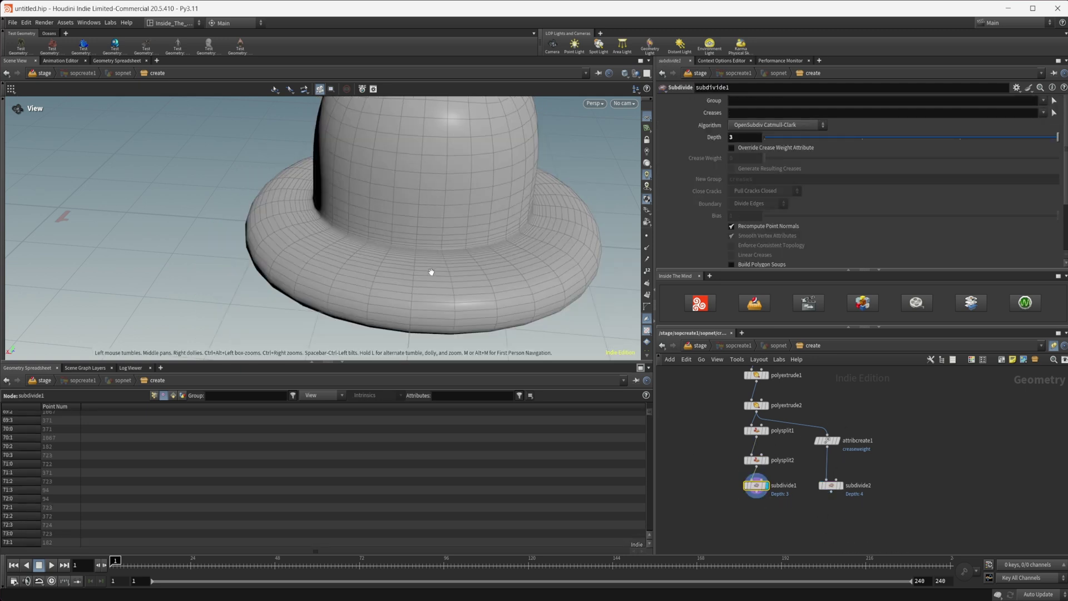